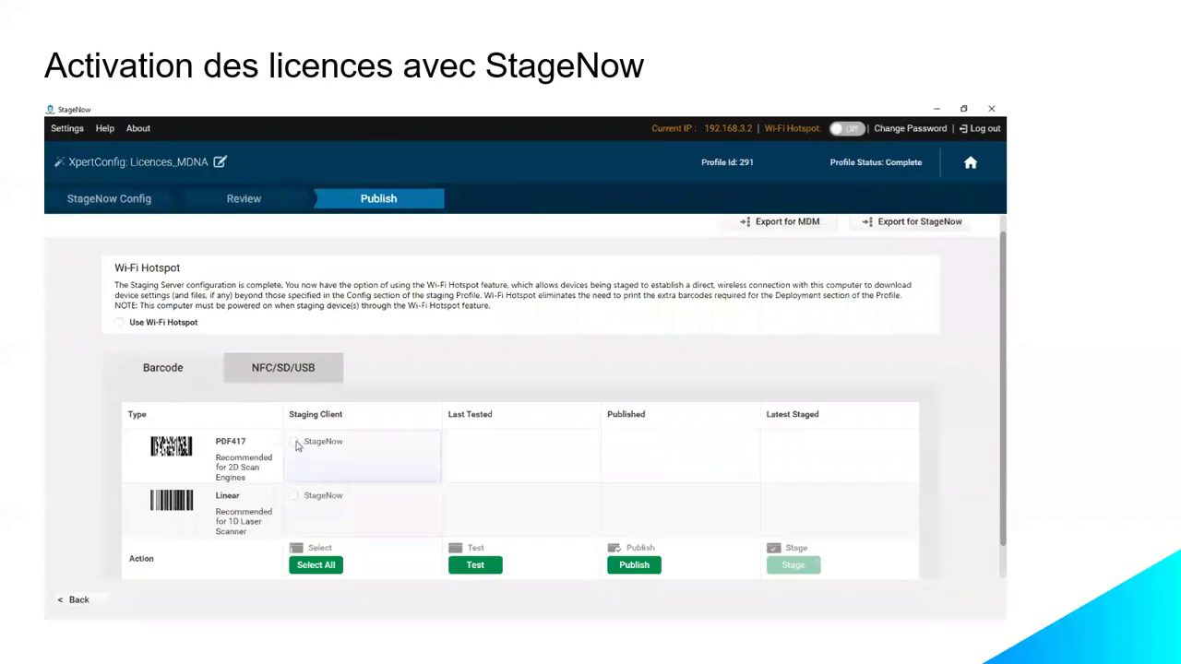
# Step: Tick PDF417 for the StageNow client and test the Licences_MDNA profile to get its staging barcode
pyautogui.click(475, 566)
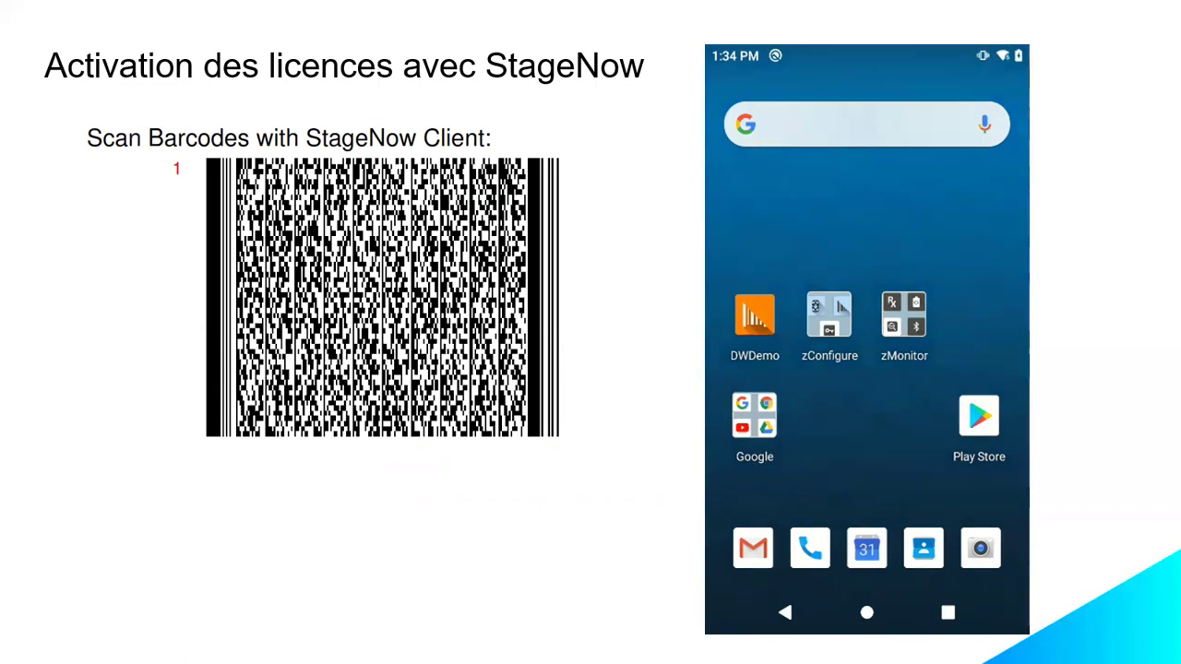
# Step: Stage the Zebra device by scanning the barcode in StageNow from zConfigure, then exit
pyautogui.click(830, 315)
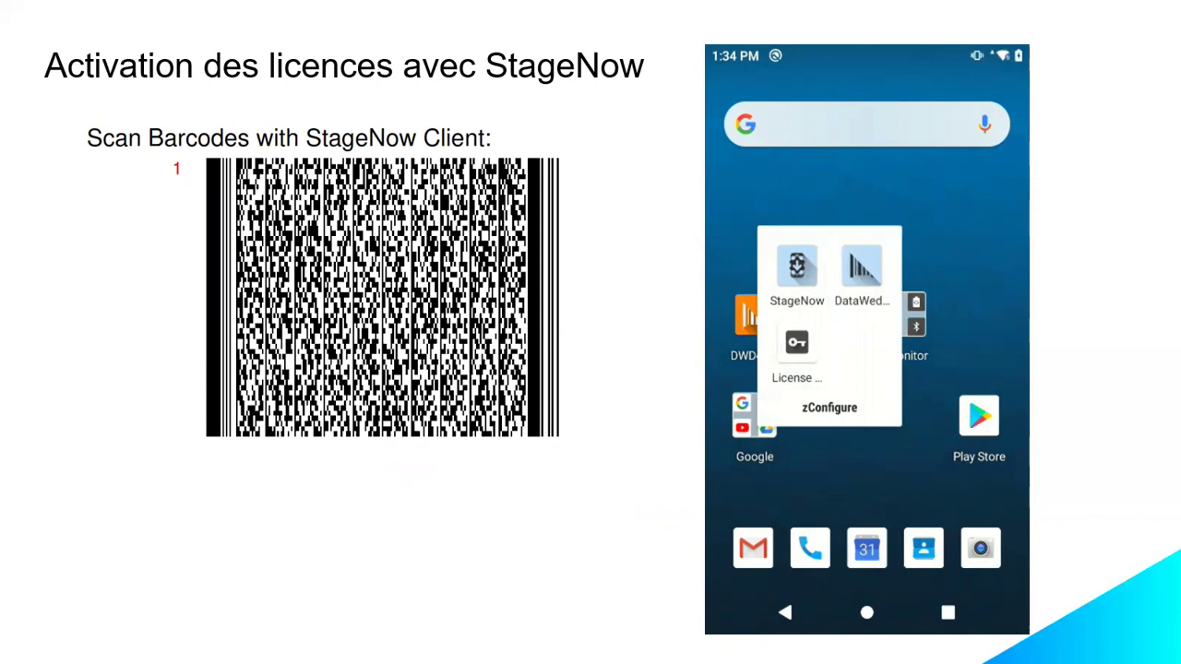
pyautogui.click(796, 267)
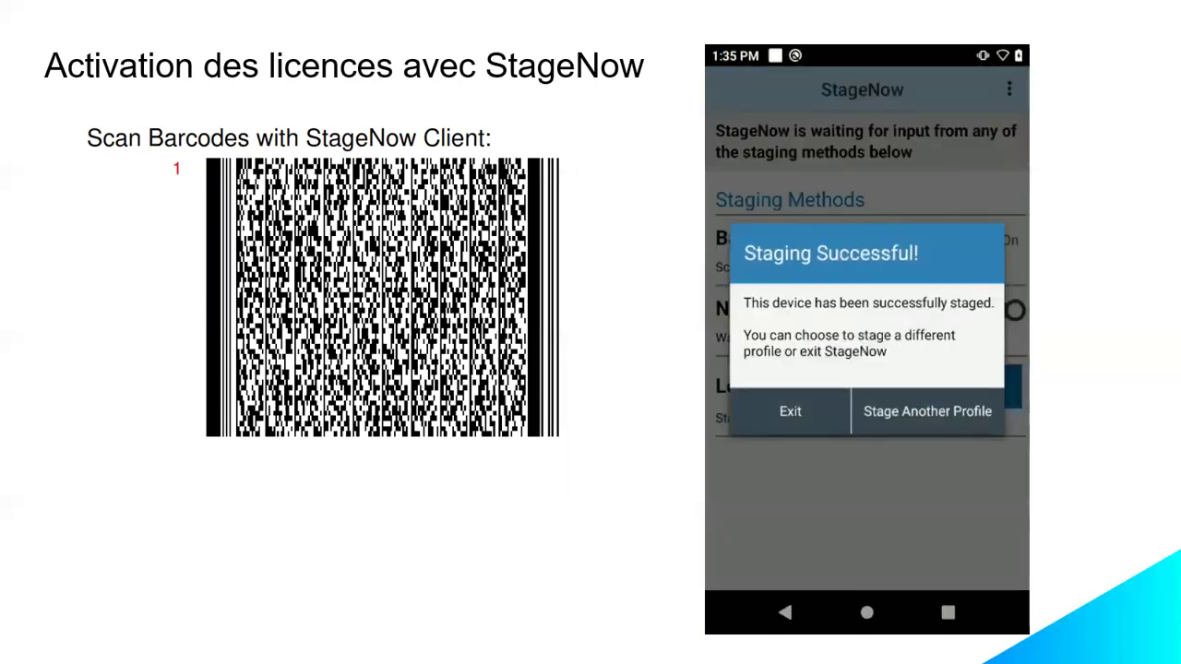
pyautogui.click(790, 411)
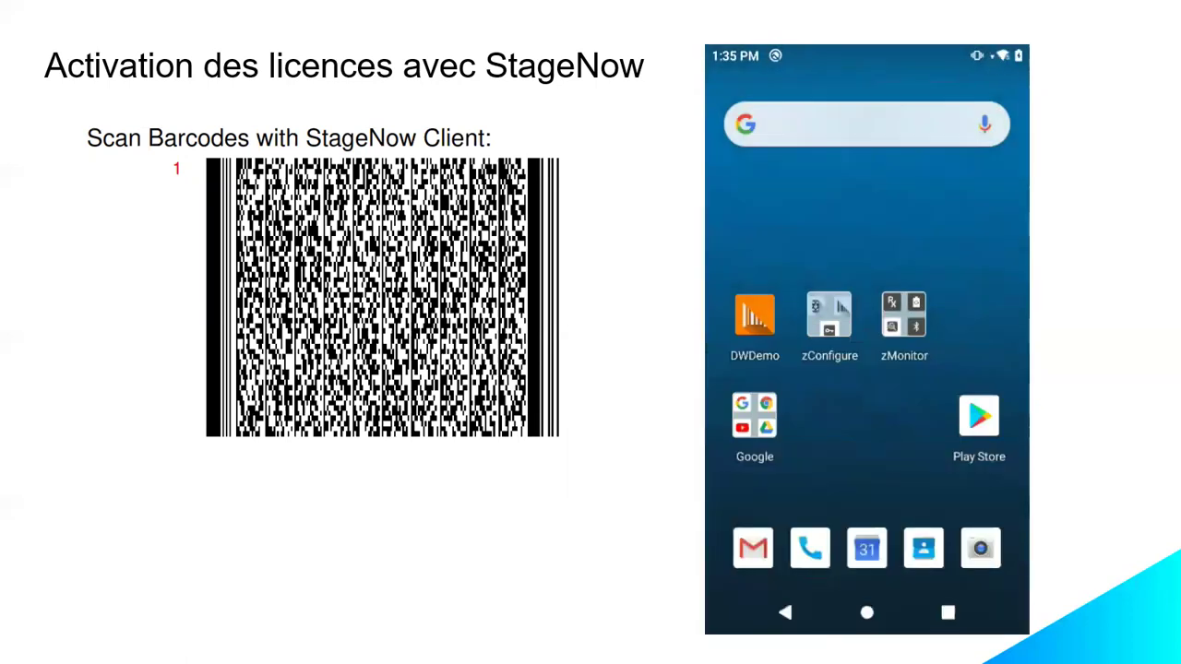
# Step: Expand the Mobility DNA evaluation license in License Manager: MDNA Trial, expiring 03/31/21
pyautogui.click(829, 315)
pyautogui.click(797, 343)
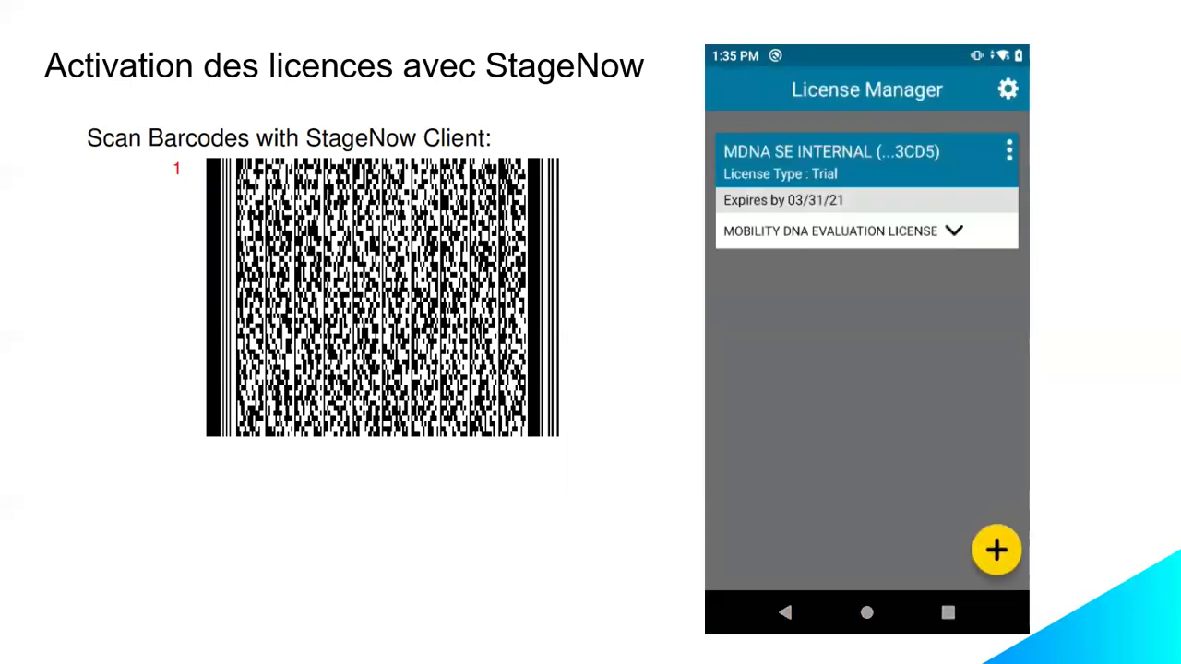
pyautogui.click(954, 231)
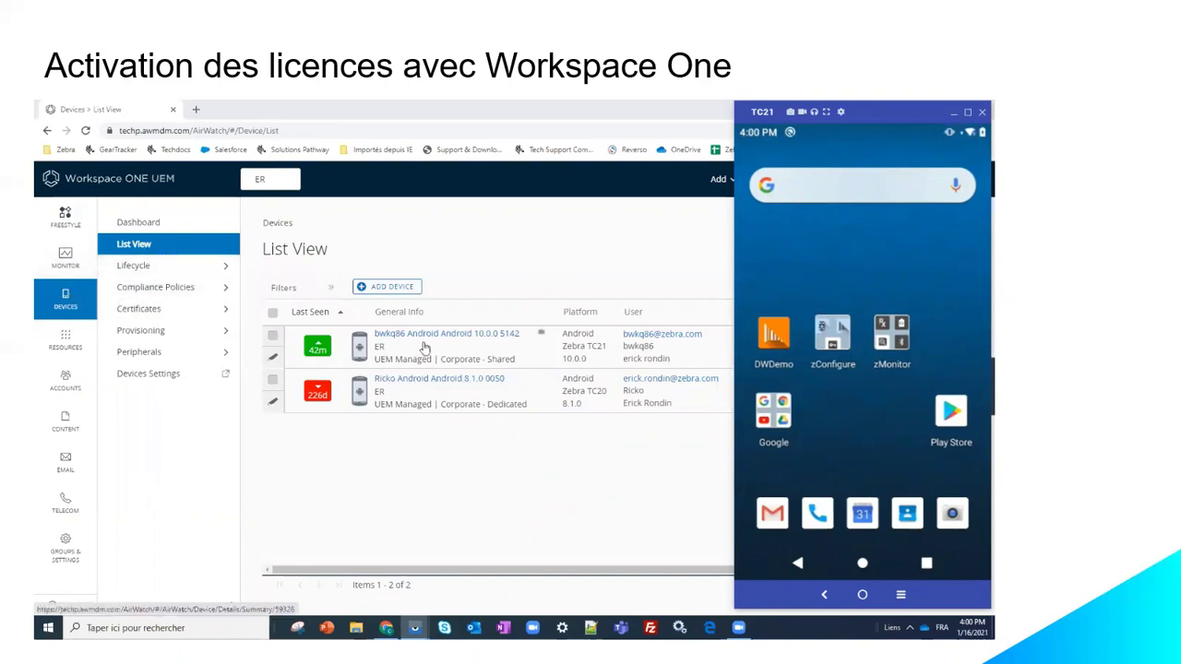
# Step: Open the licence app under zConfigure on the TC21 emulator to check its entitlements
pyautogui.click(610, 448)
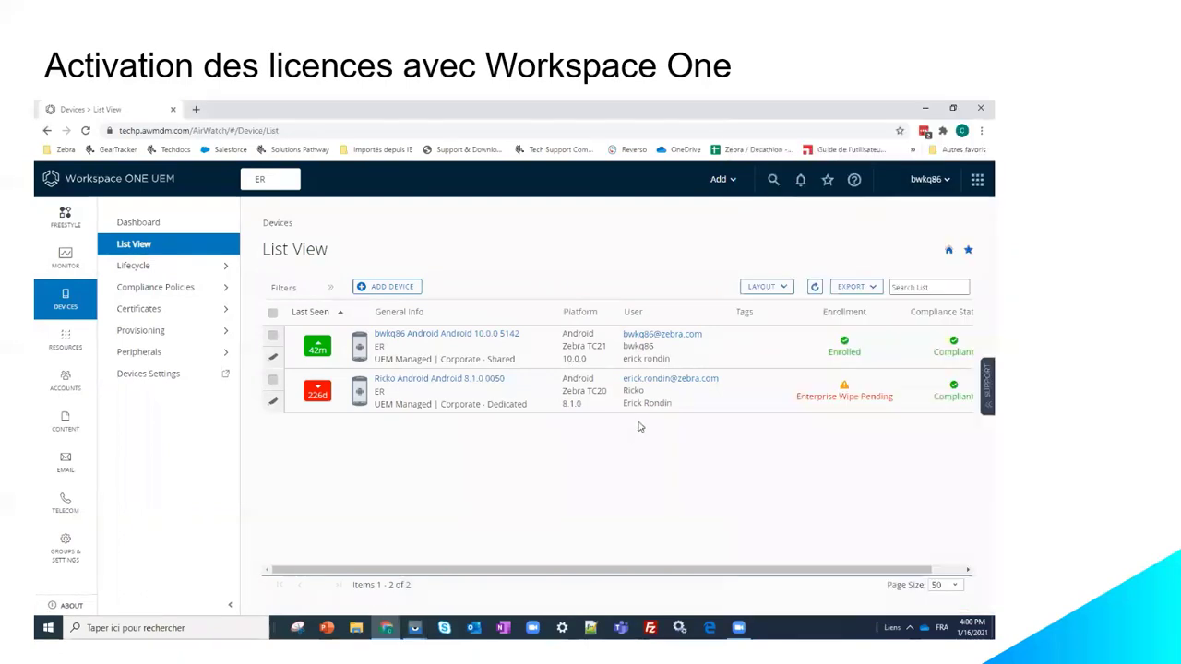
pyautogui.hotkey('alt', 'Tab')
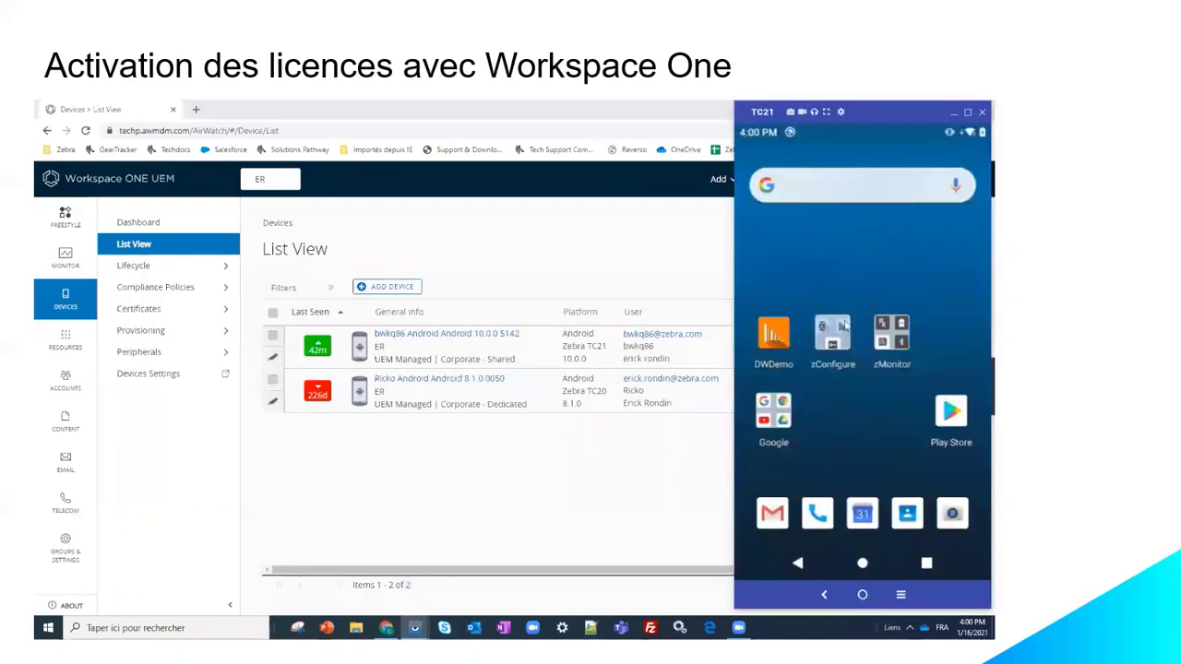
pyautogui.click(833, 341)
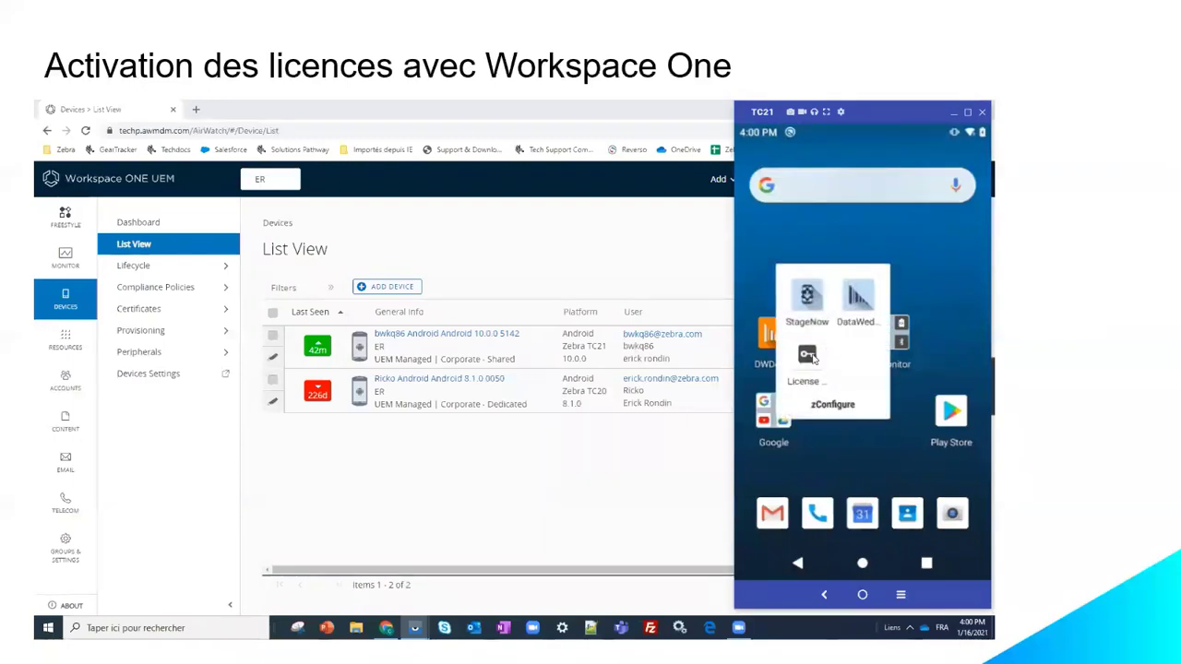
pyautogui.click(810, 356)
# Step: Leave the licence app and show the Resources app list in Workspace ONE UEM
pyautogui.click(797, 564)
pyautogui.click(798, 564)
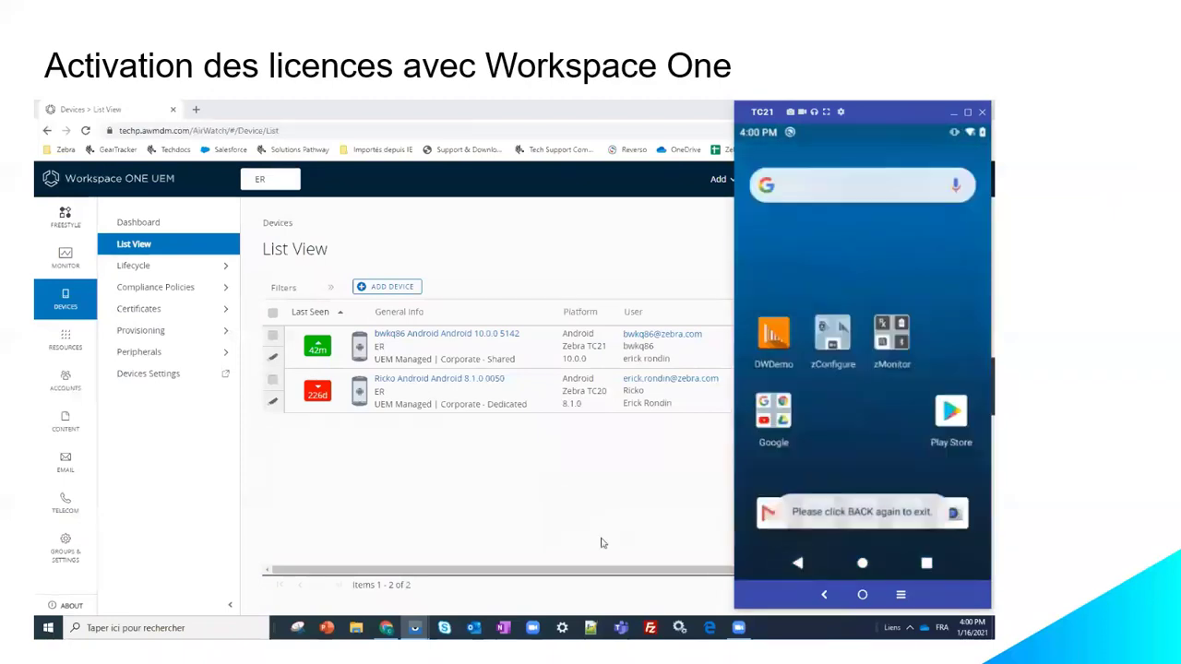
pyautogui.click(580, 533)
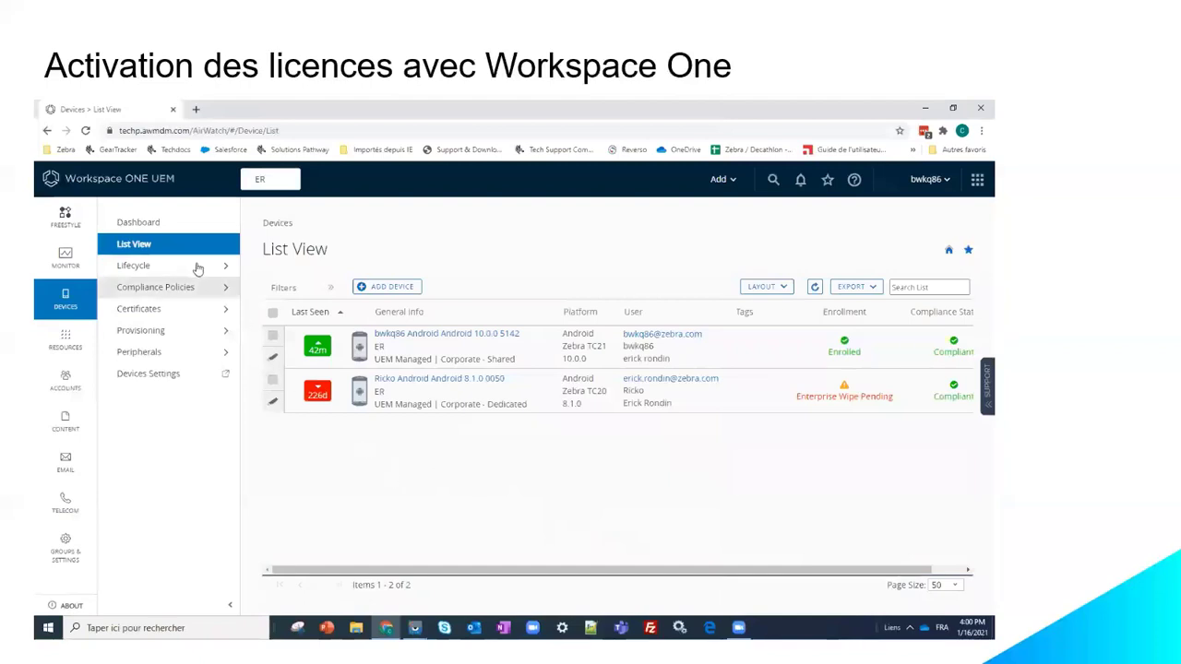
pyautogui.click(60, 348)
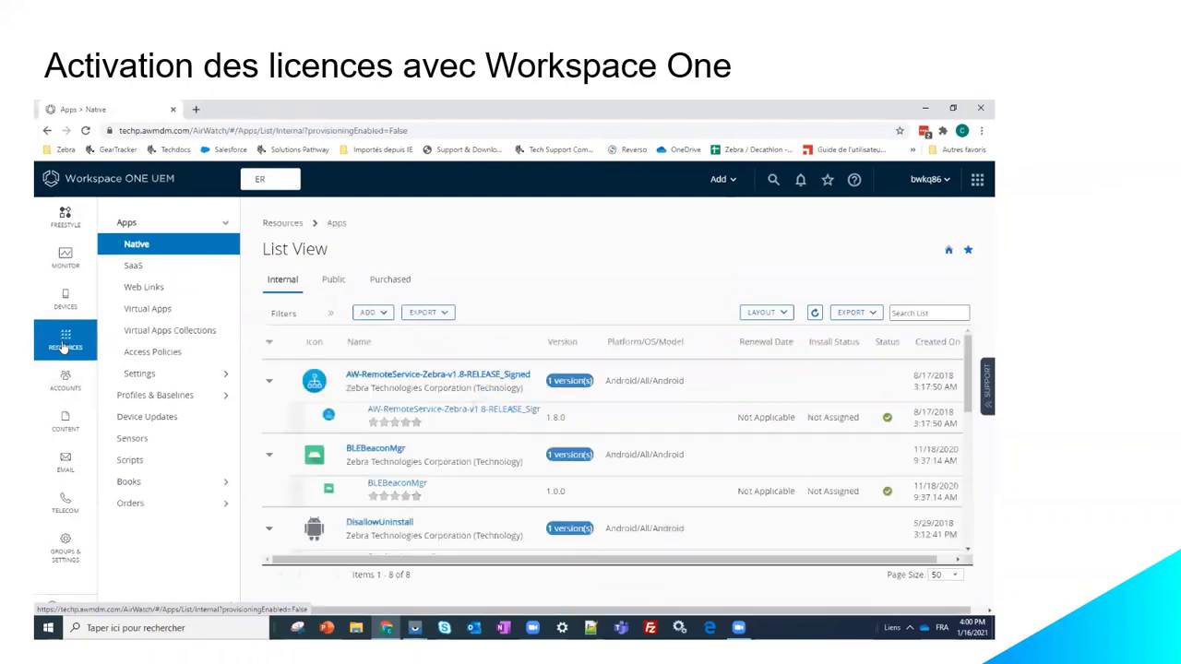
# Step: Edit Zebra OEMConfig from the Public apps list and begin a new assignment with Save & Assign
pyautogui.click(338, 282)
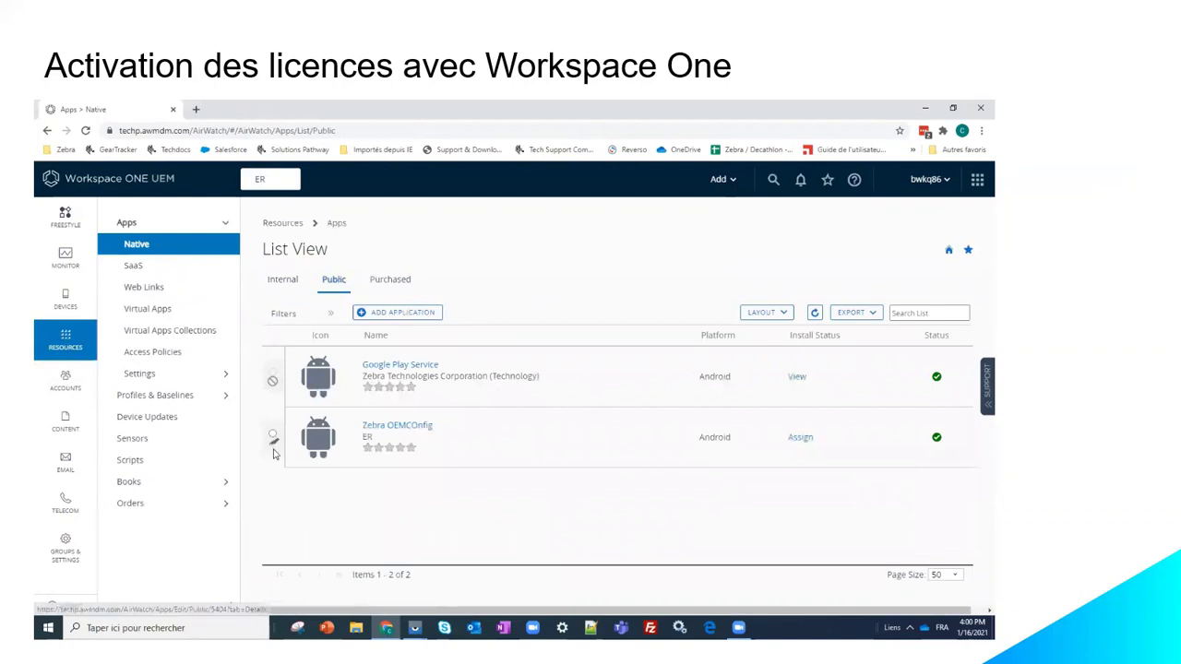
pyautogui.click(273, 448)
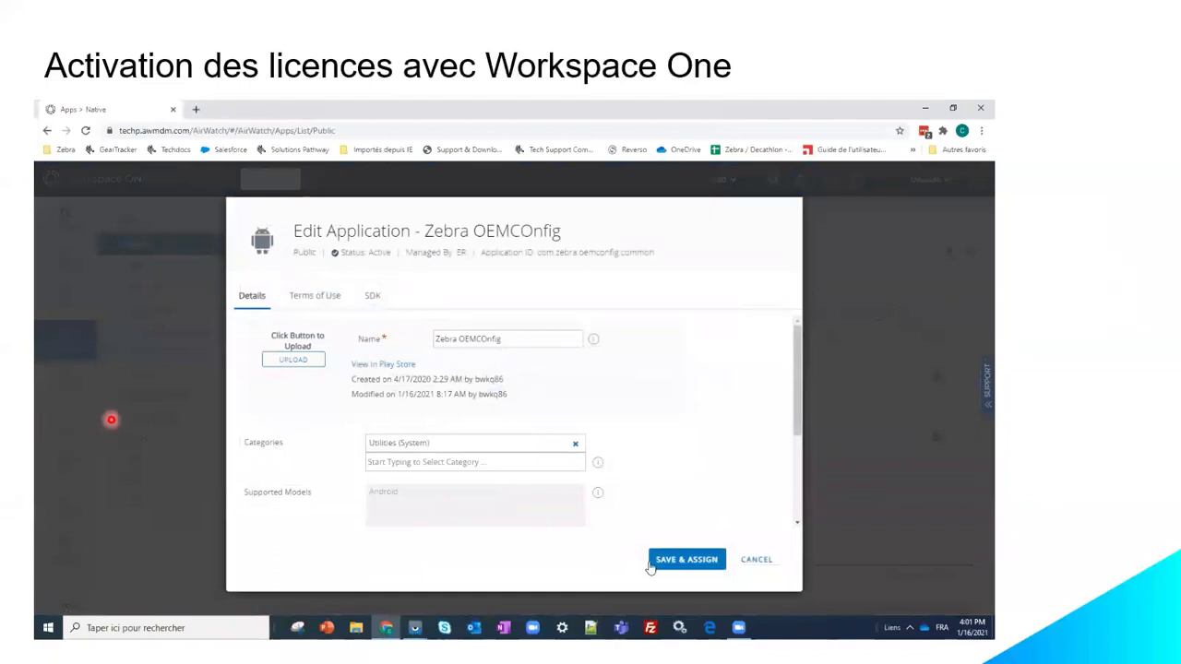
pyautogui.click(679, 563)
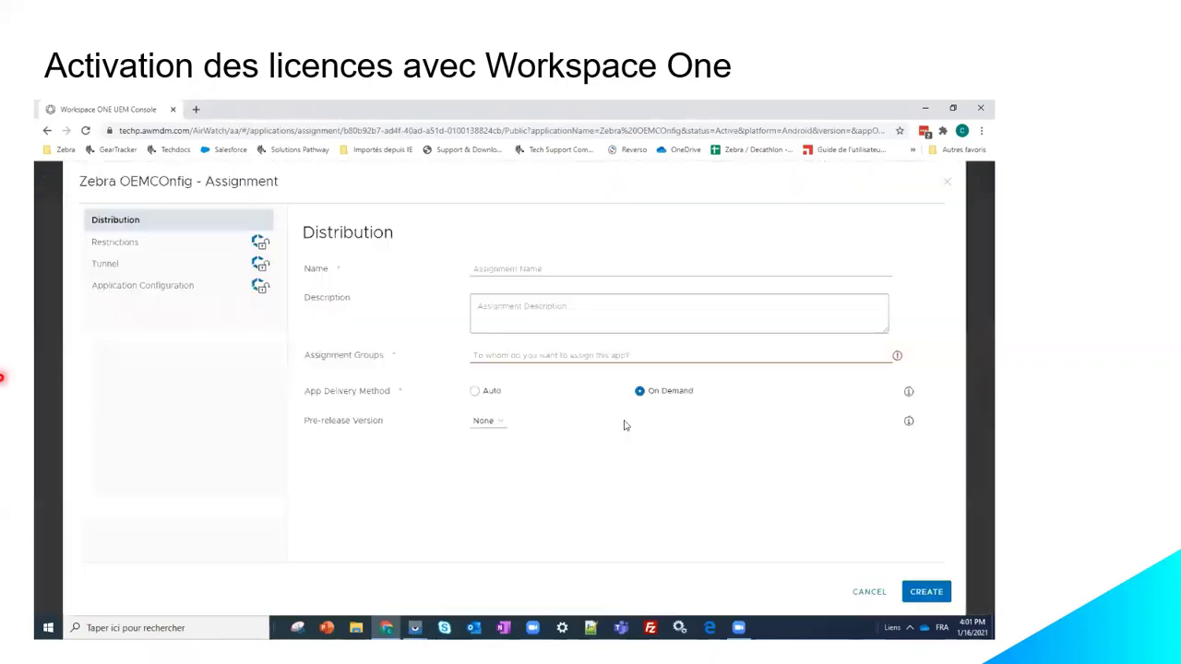
# Step: Name the assignment Licence_MDNA, add the ER assignment group, and set Auto delivery
pyautogui.click(495, 270)
pyautogui.write('Li')
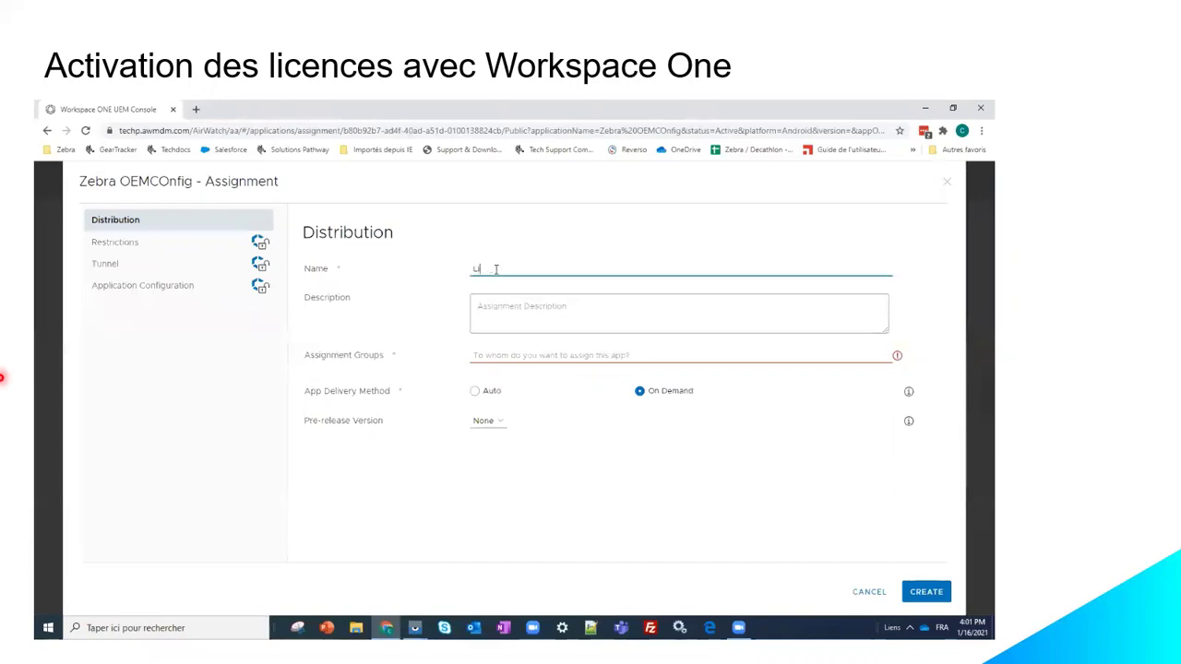
pyautogui.write('cence_MDNA')
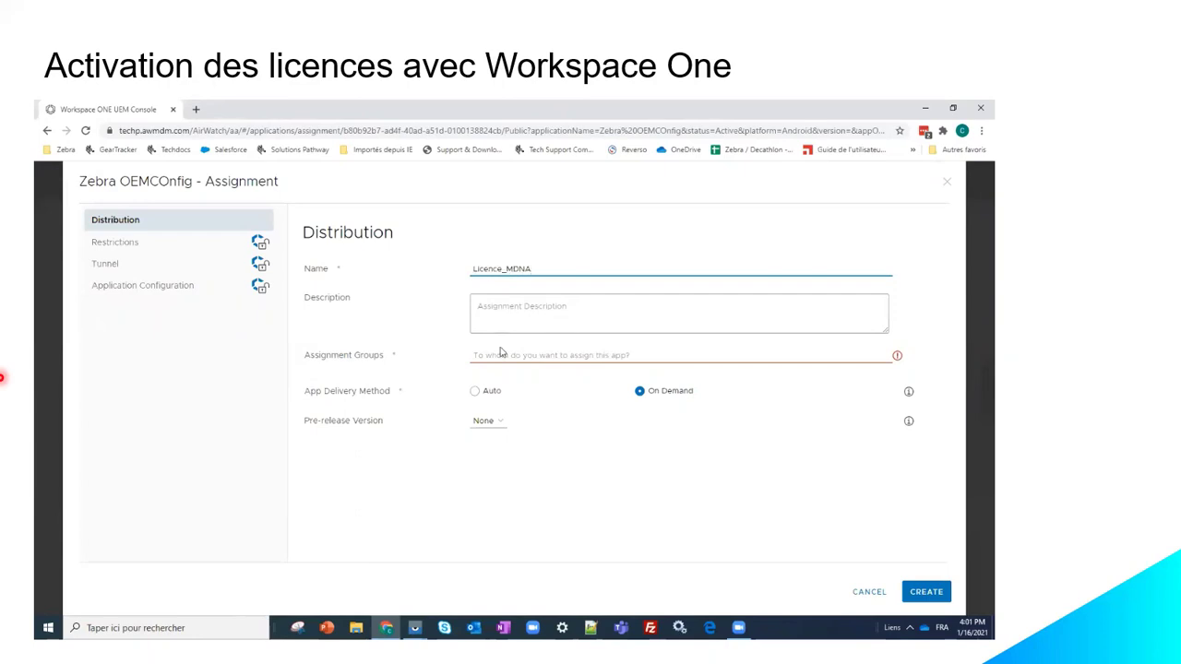
pyautogui.click(530, 356)
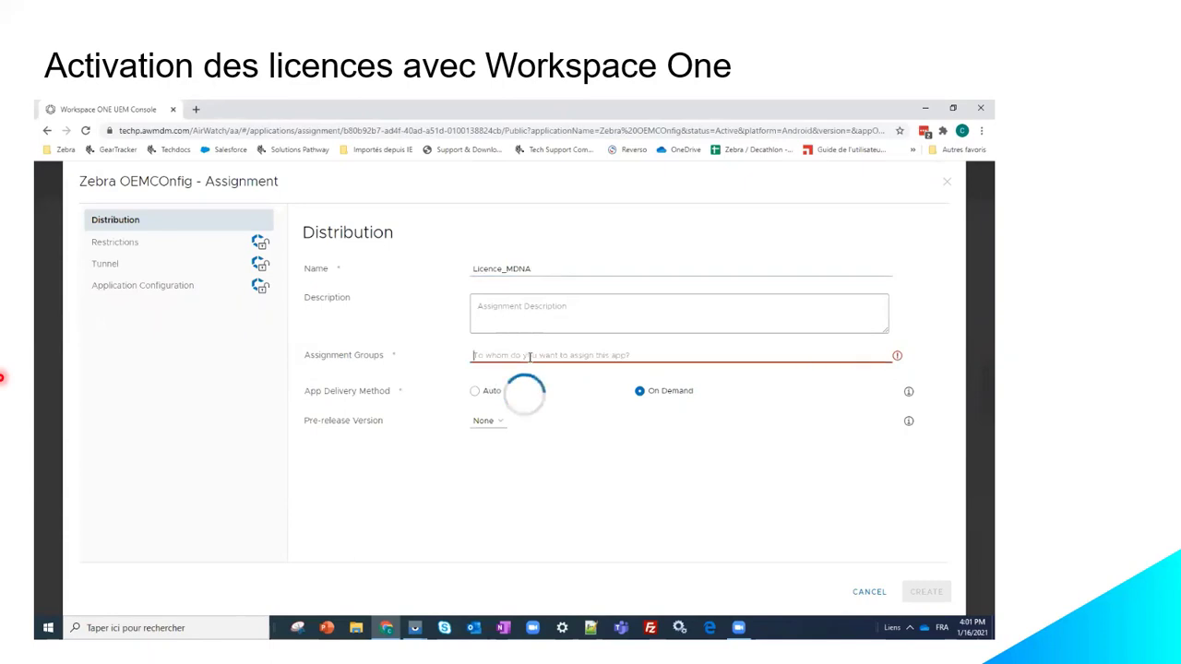
pyautogui.click(499, 380)
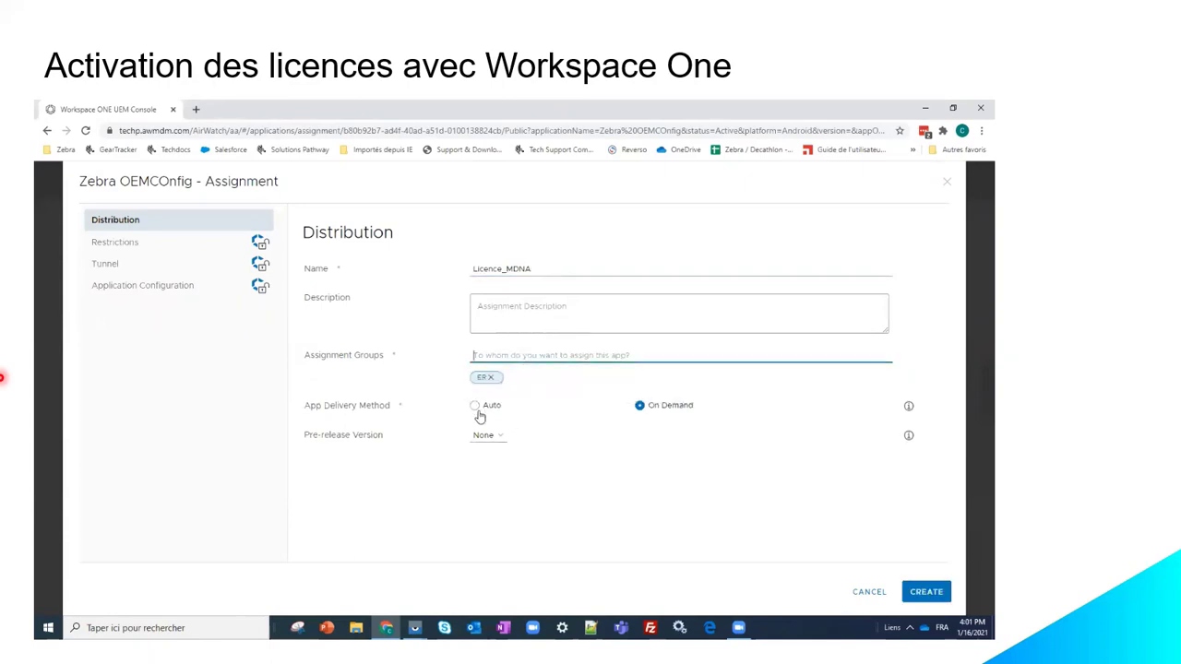
pyautogui.click(474, 407)
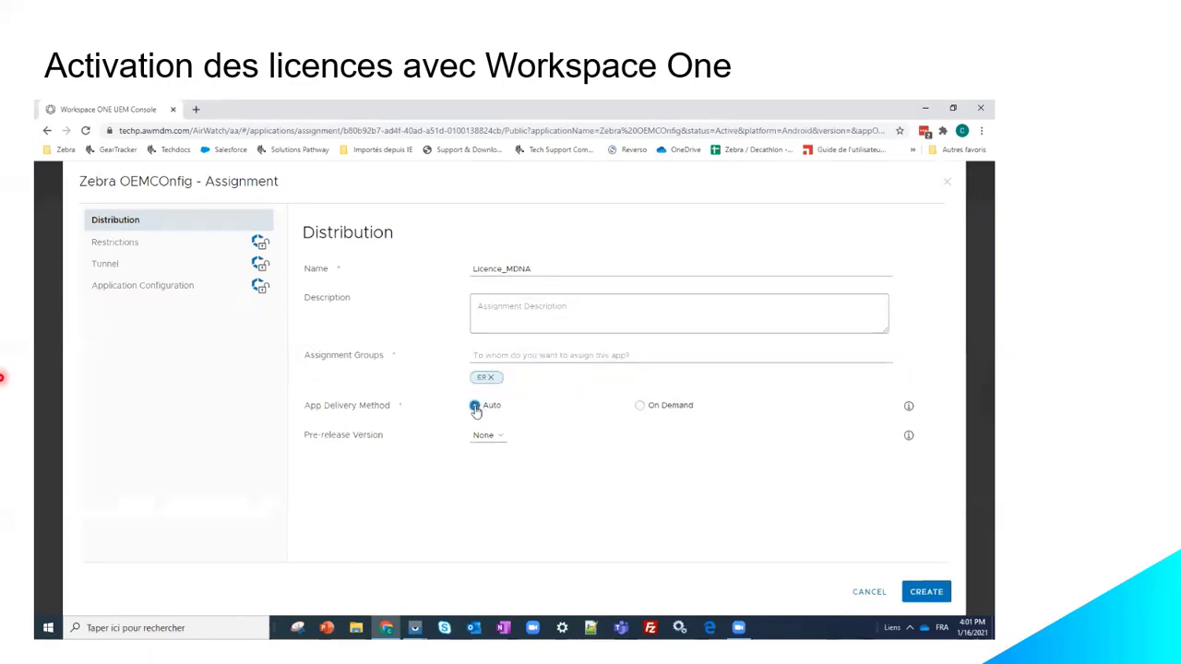
pyautogui.click(156, 292)
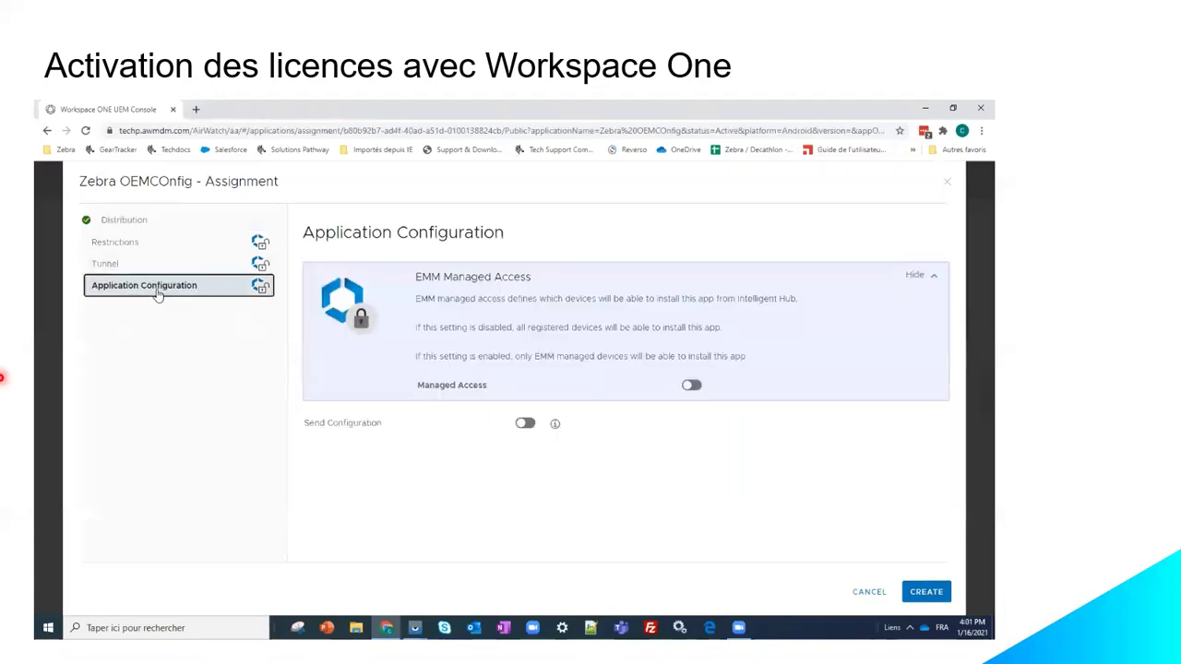
# Step: Enable EMM managed access and Send Configuration, then scroll the transaction step to Zebra Licensing Configuration
pyautogui.click(691, 385)
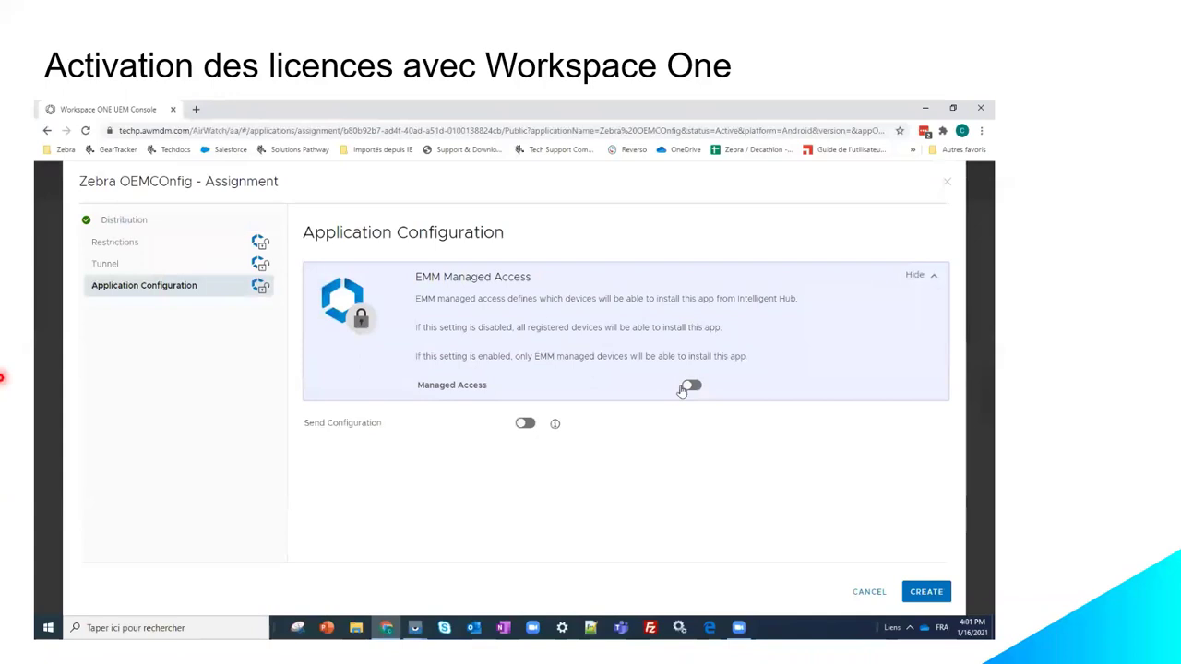
pyautogui.click(523, 422)
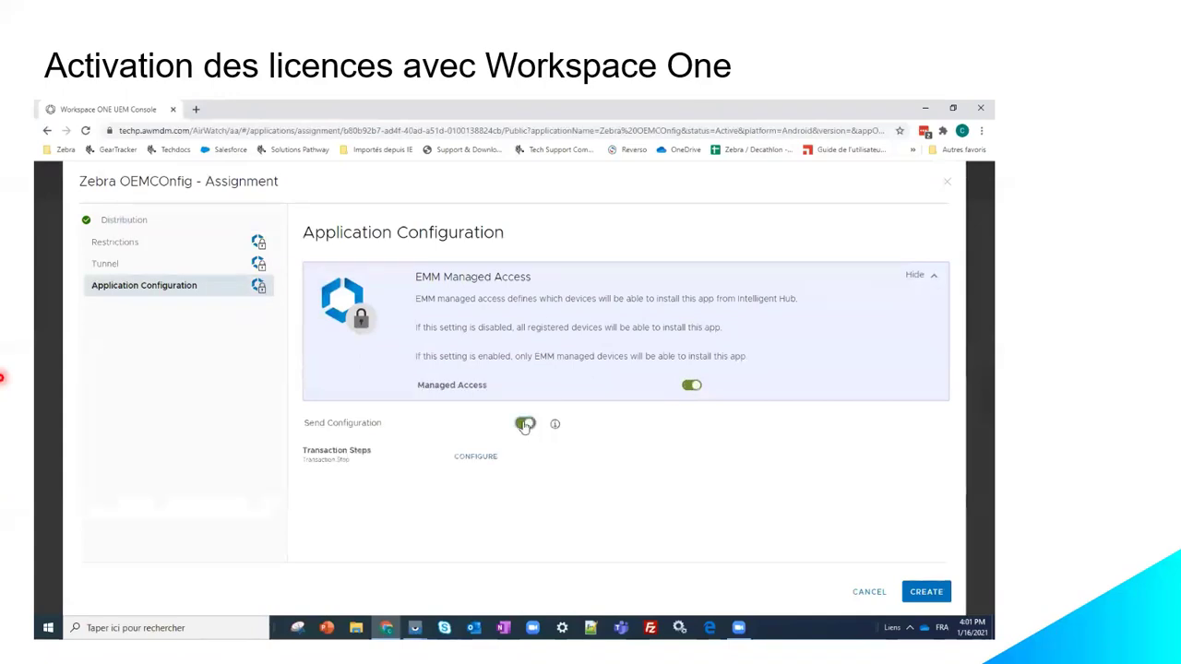
pyautogui.click(474, 456)
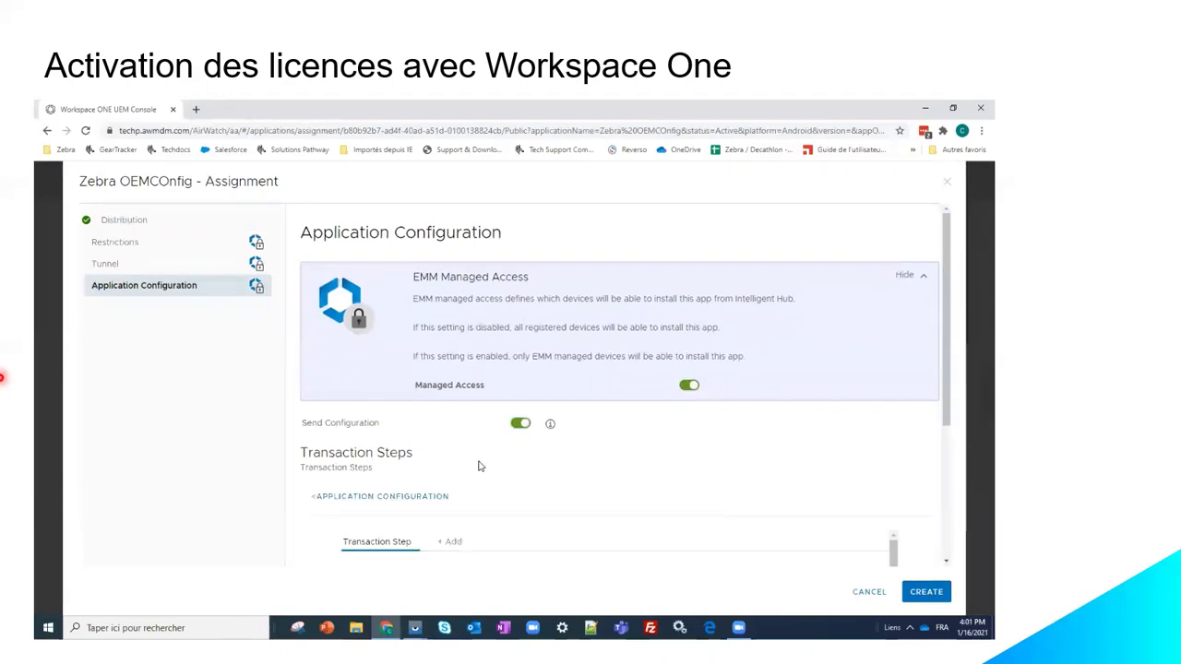
pyautogui.moveTo(950, 401); pyautogui.dragTo(944, 531)
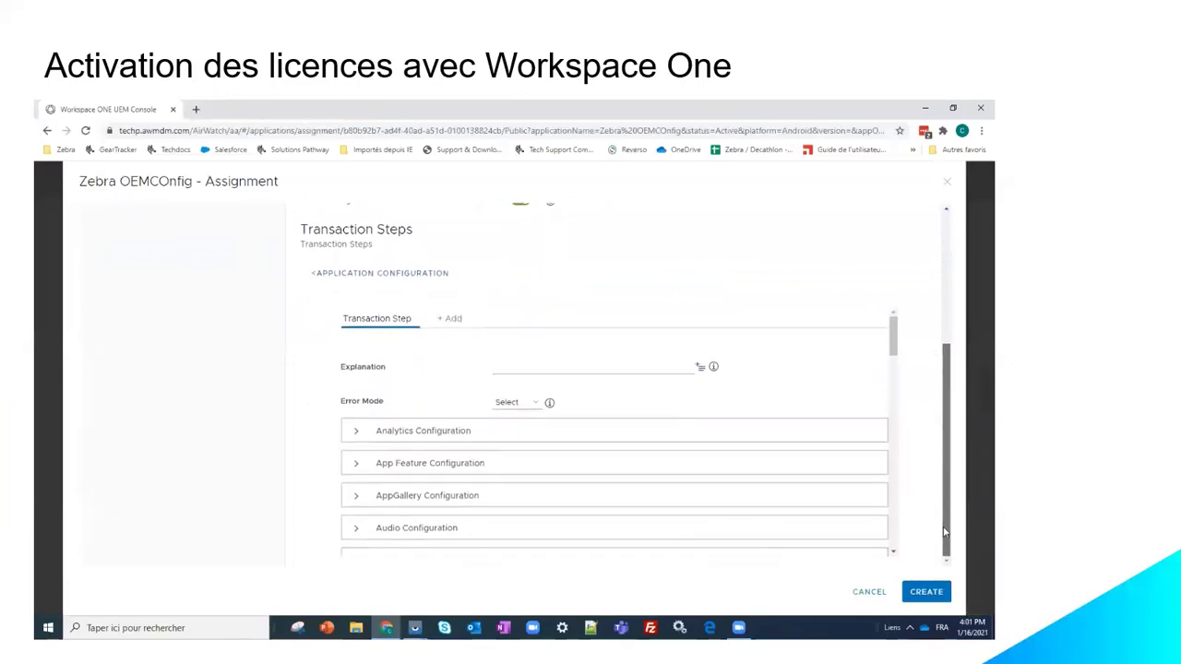
pyautogui.moveTo(894, 347); pyautogui.dragTo(895, 549)
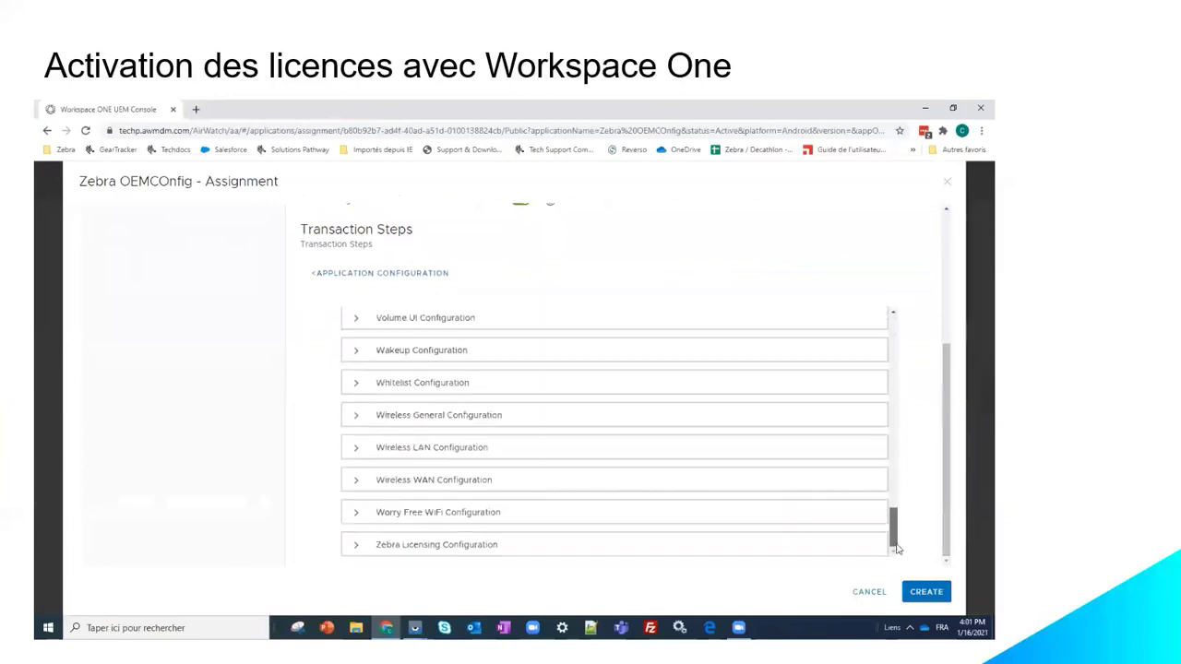
# Step: Set License Action to Activate License with the From Server Standard activation method
pyautogui.click(477, 552)
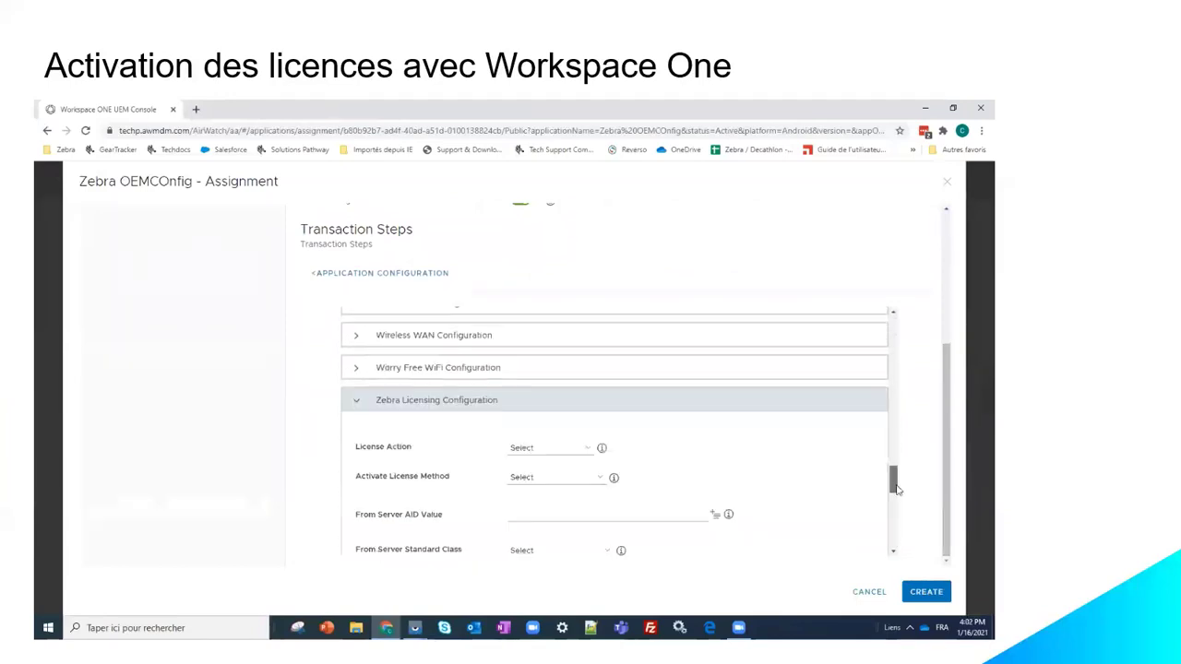
pyautogui.scroll(-1, 897, 489)
pyautogui.moveTo(896, 495); pyautogui.dragTo(896, 490)
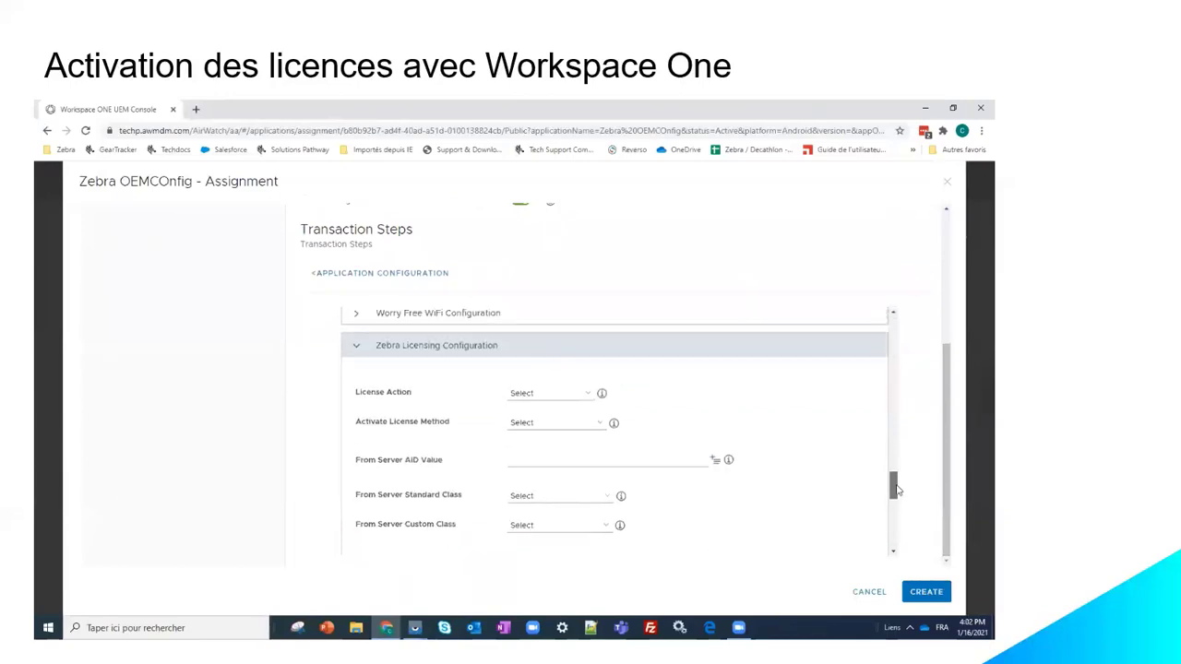
pyautogui.click(588, 397)
pyautogui.click(576, 415)
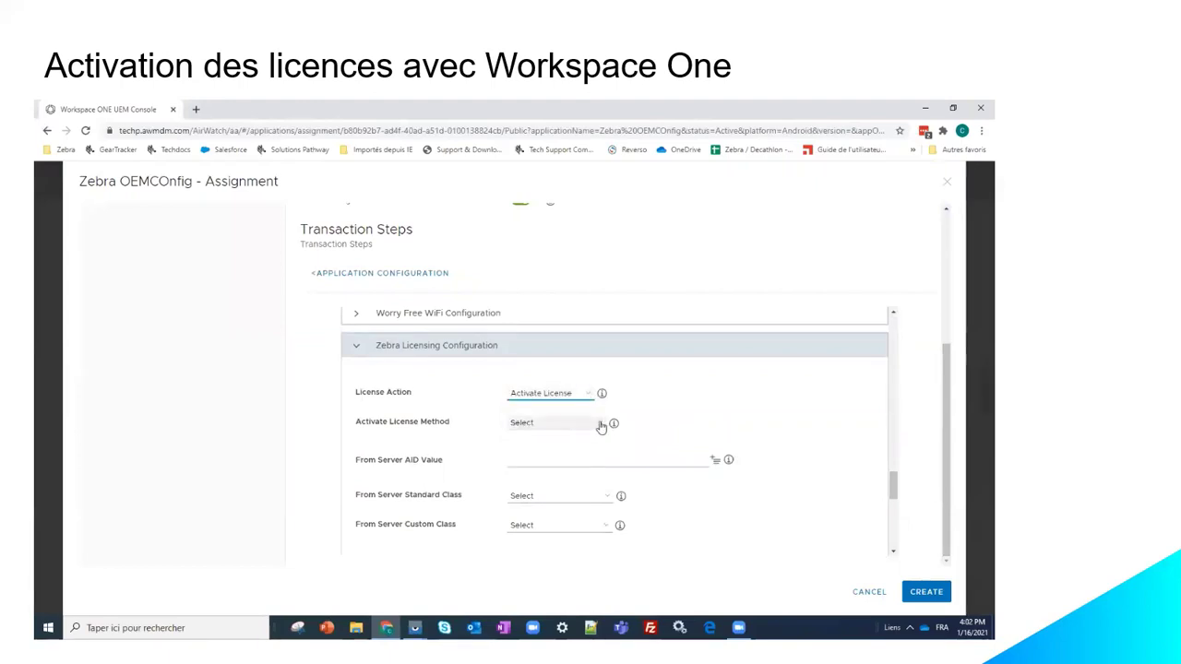
pyautogui.click(600, 426)
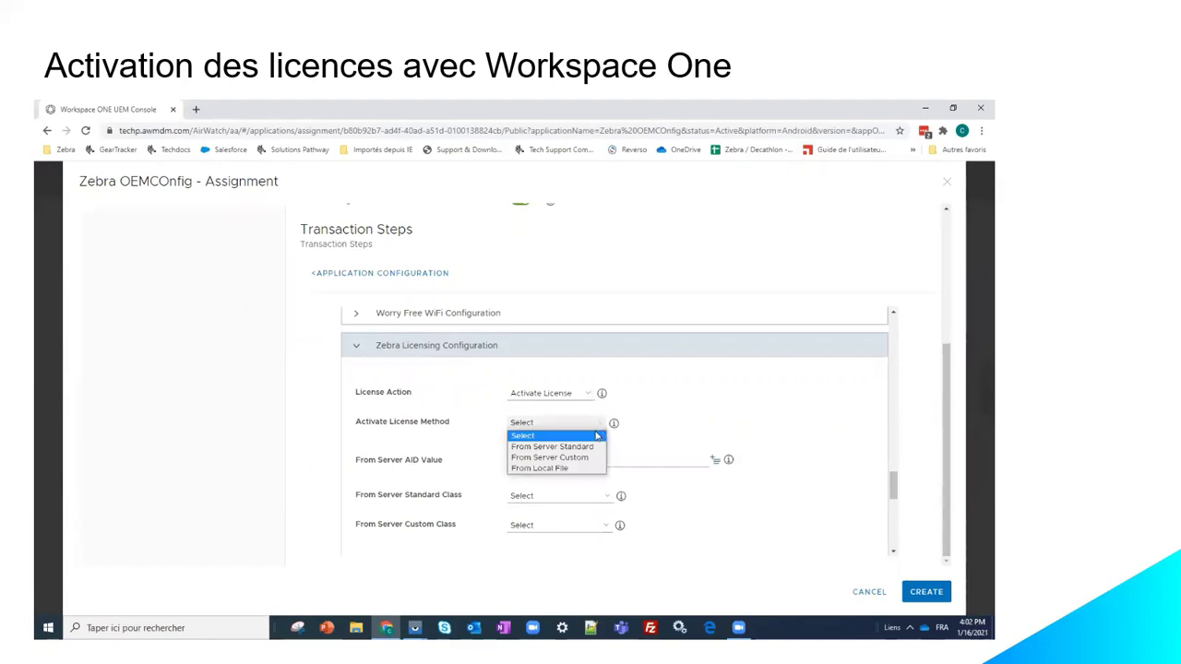
pyautogui.click(592, 447)
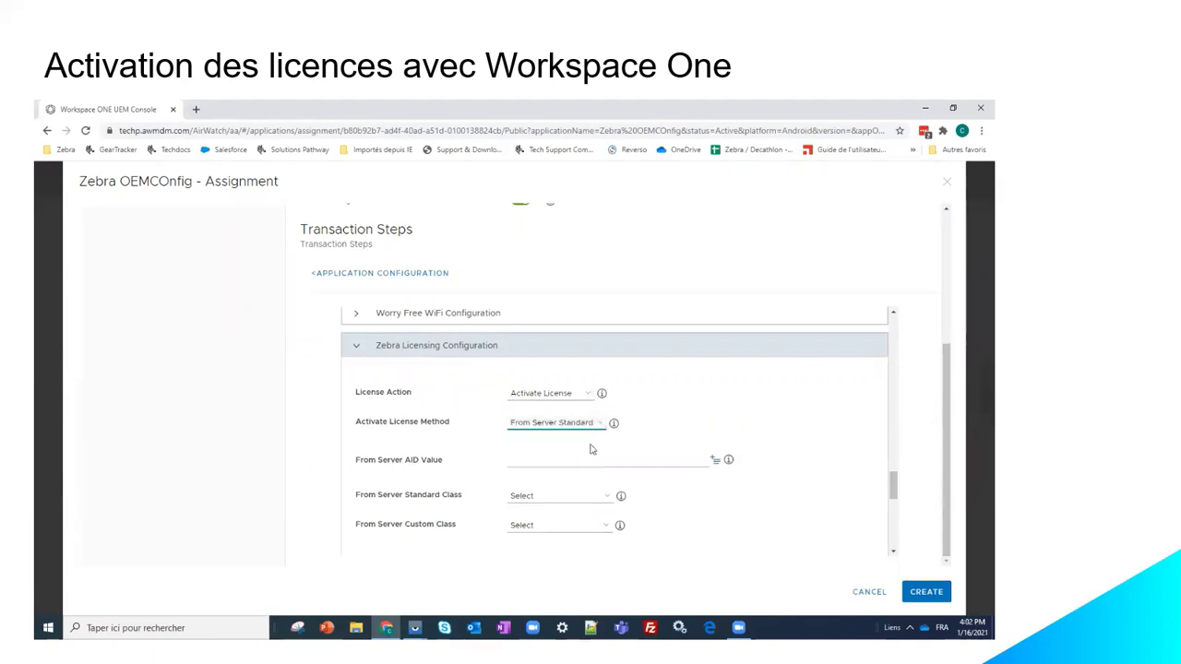
# Step: Paste the activation ID as the AID value, choose Test Cloud Direct class, and create it
pyautogui.click(589, 458)
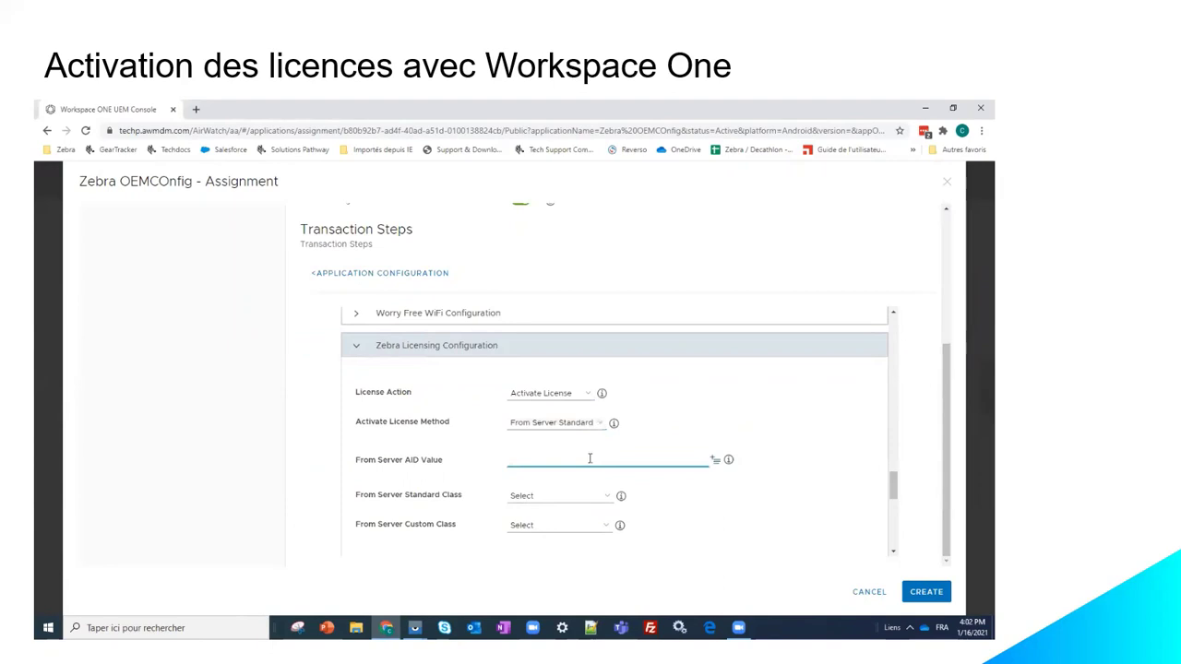
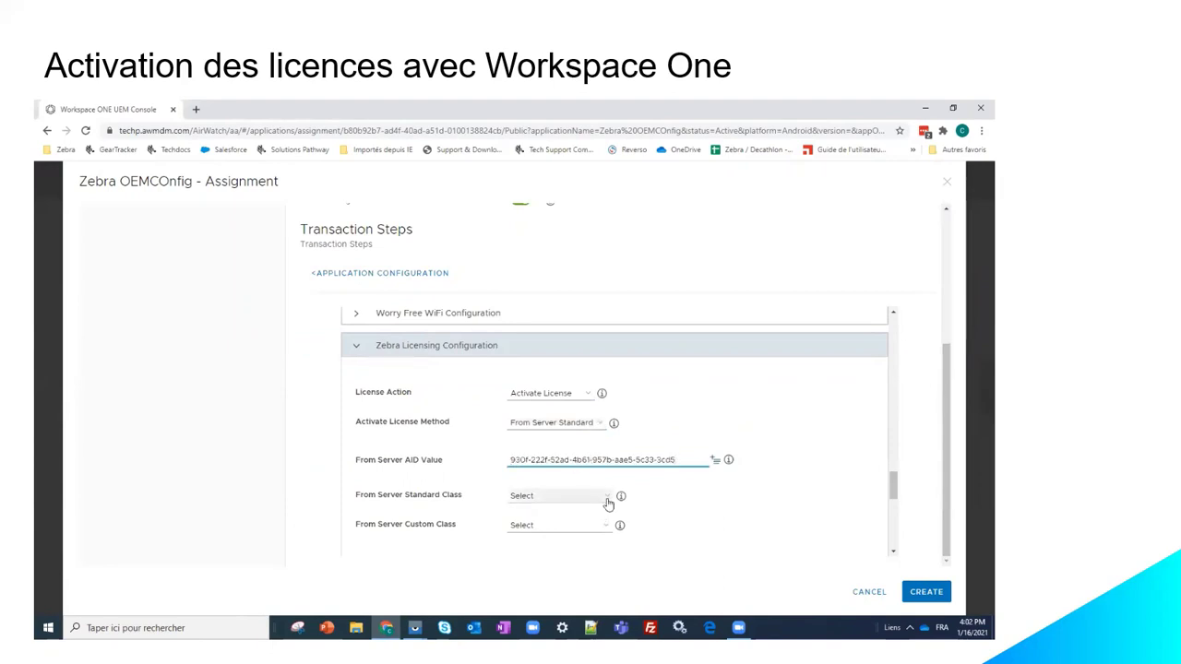
pyautogui.click(607, 500)
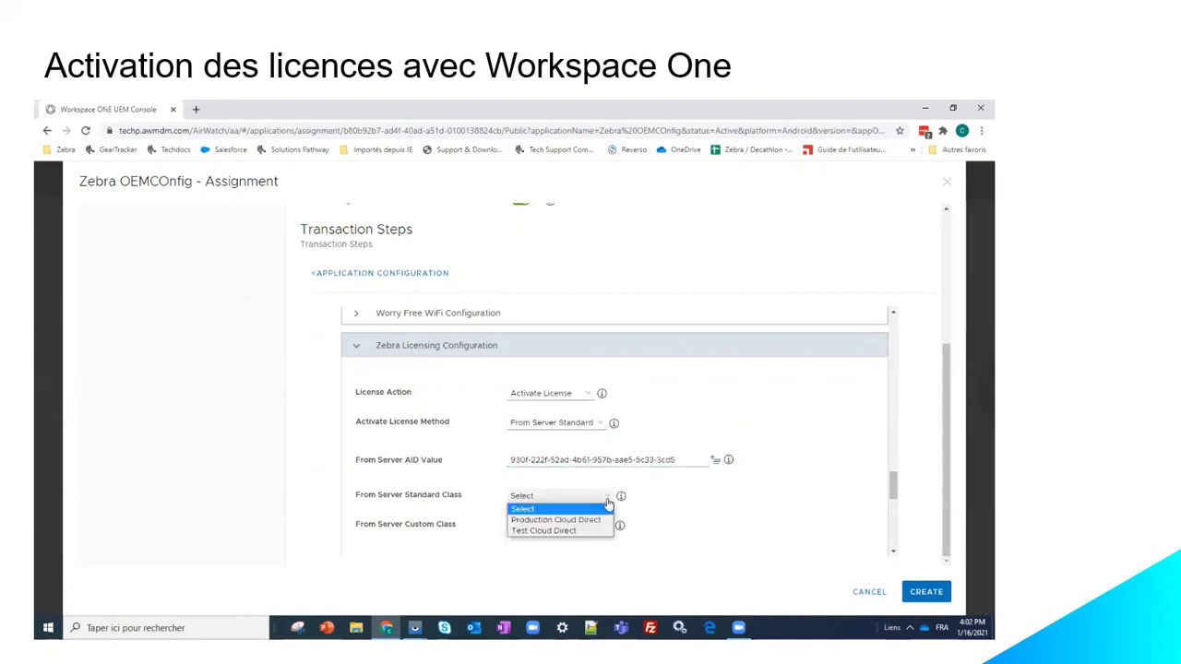
pyautogui.click(566, 533)
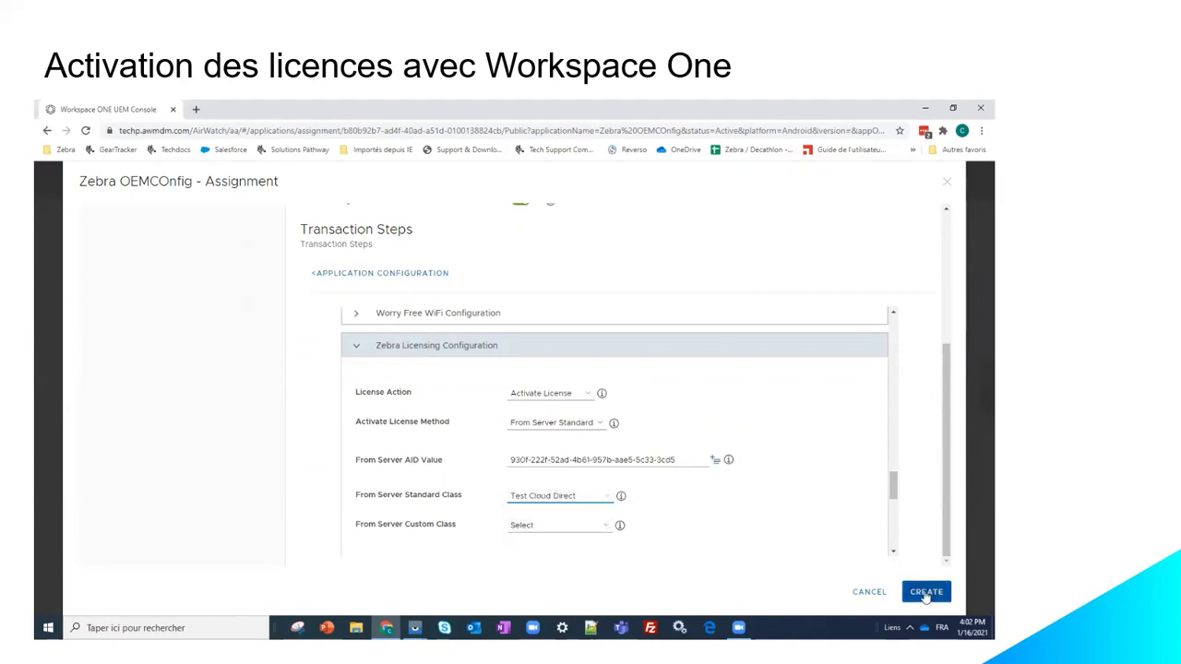
pyautogui.click(926, 596)
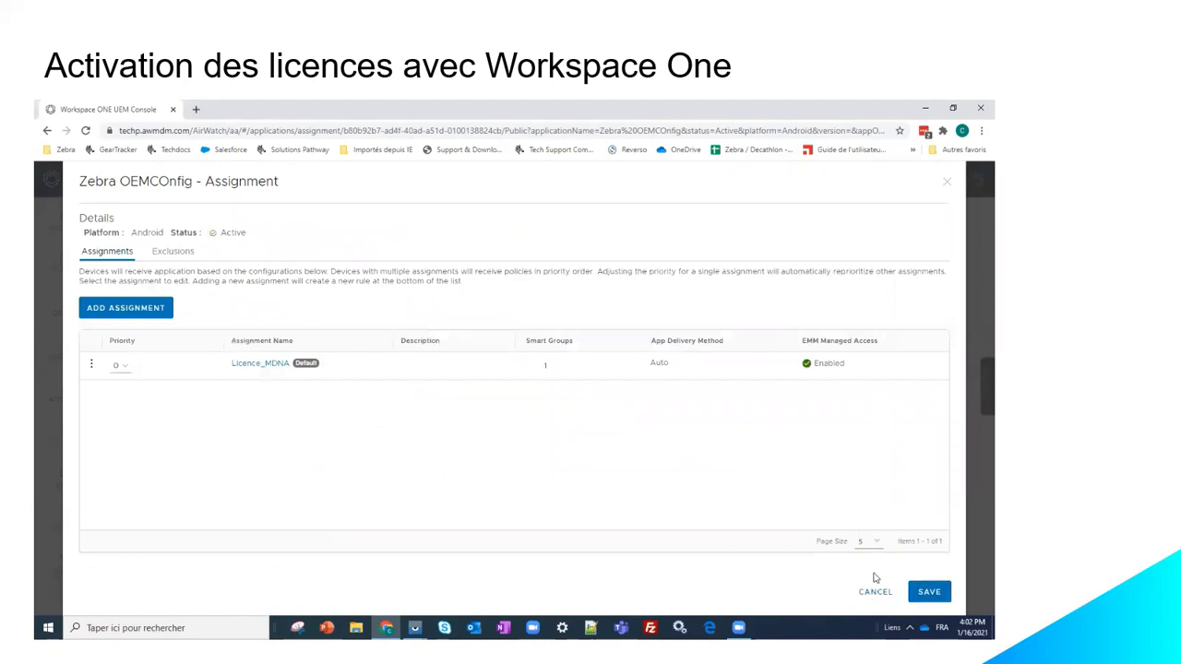
# Step: Save the Licence_MDNA assignment and publish it to the two ER Android devices
pyautogui.click(930, 593)
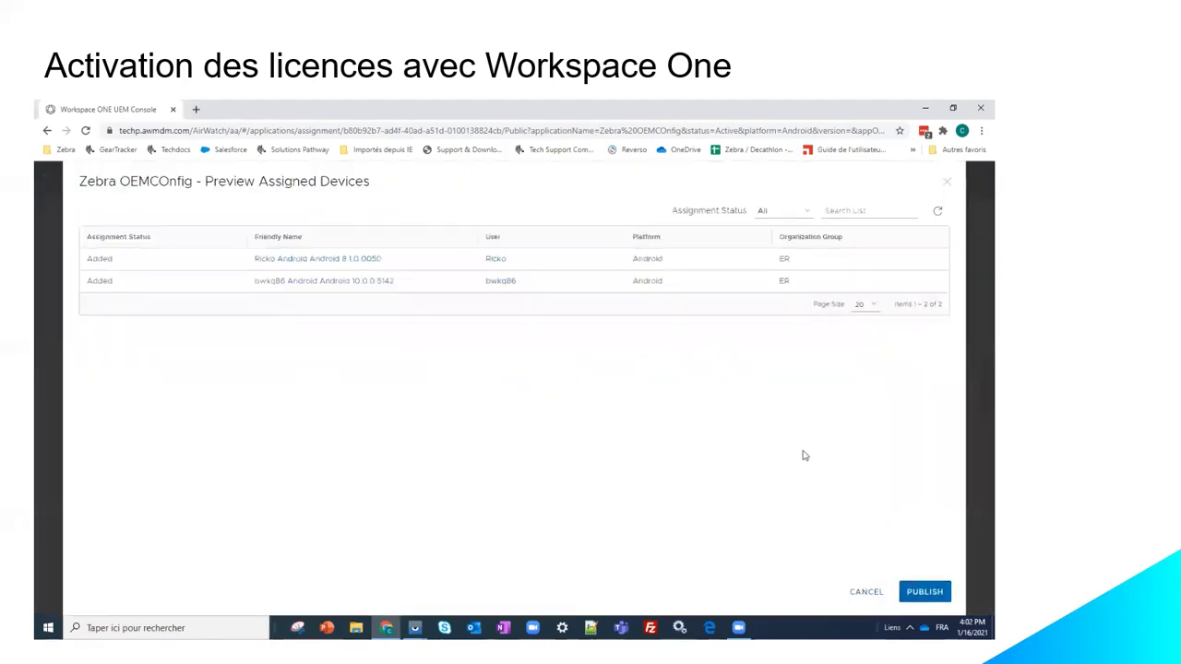
pyautogui.click(922, 593)
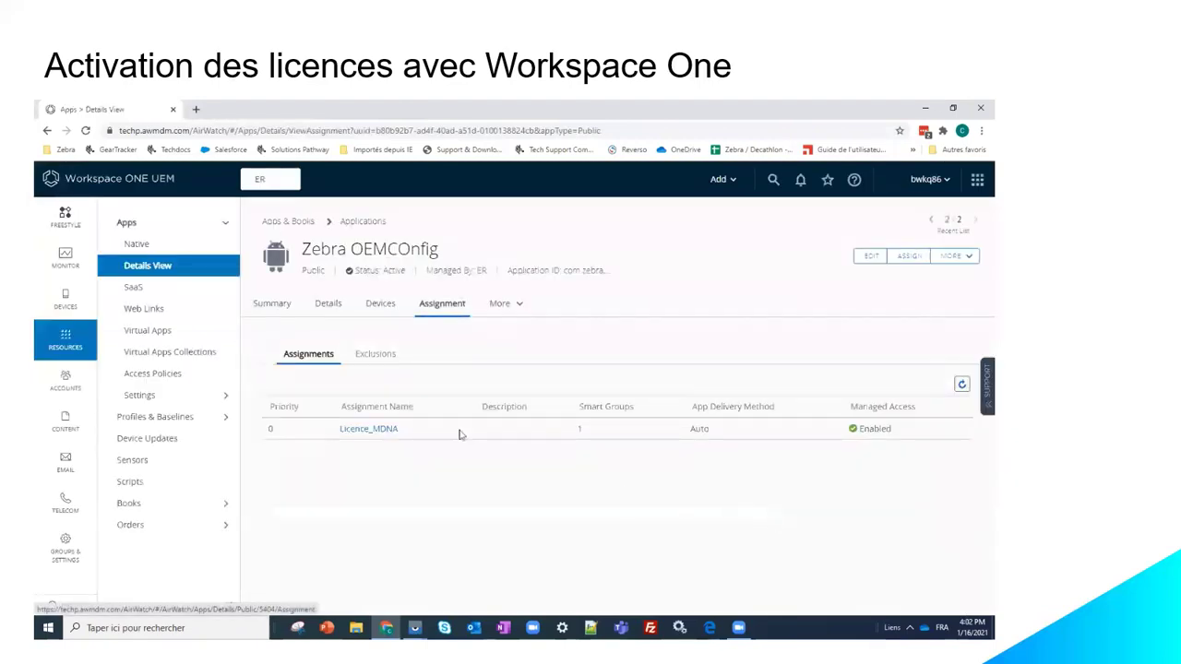
# Step: Show Zebra OEMConfig's Devices tab with install commands sent to both ER devices
pyautogui.click(375, 310)
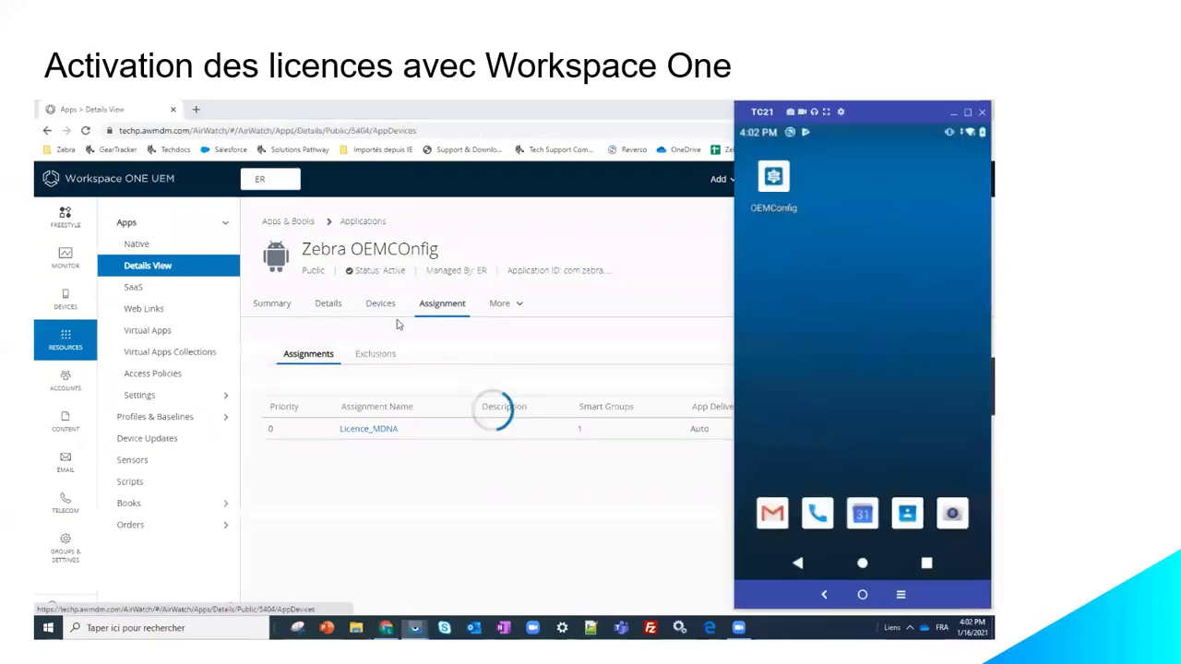
pyautogui.hotkey('alt', 'Tab')
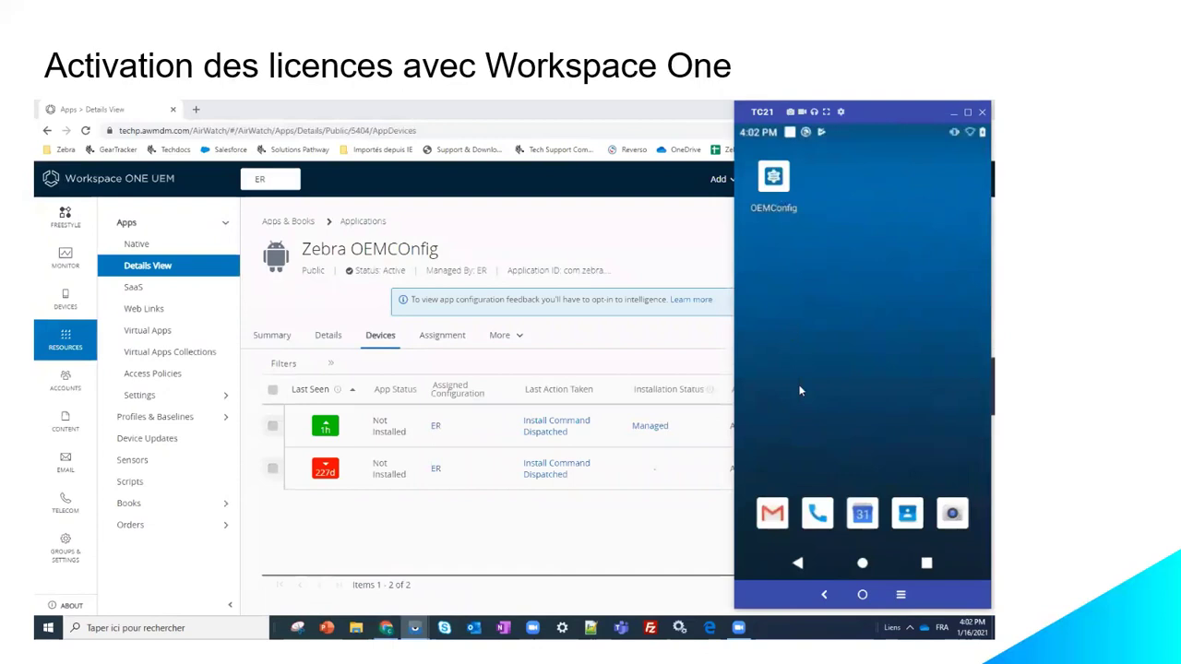
pyautogui.click(799, 565)
# Step: On the TC21, expand the MDNA license in License Manager, listing mdna-feature-bundle-upg-eval 1.0
pyautogui.moveTo(816, 392); pyautogui.dragTo(975, 373)
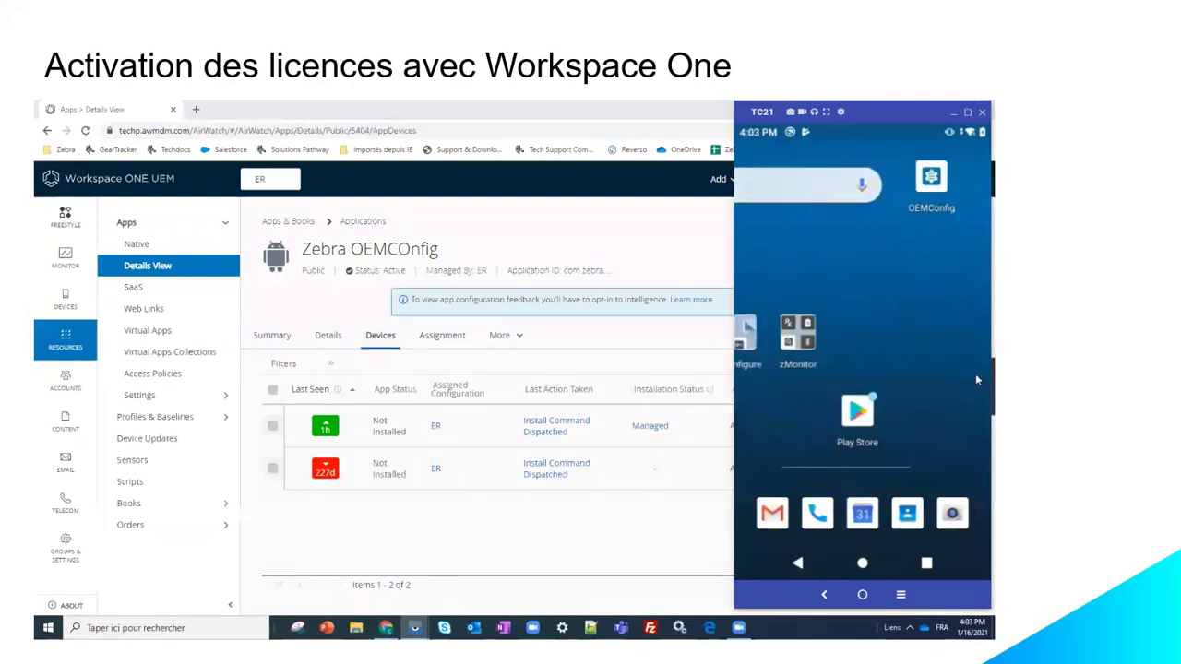
pyautogui.moveTo(847, 345); pyautogui.dragTo(975, 331)
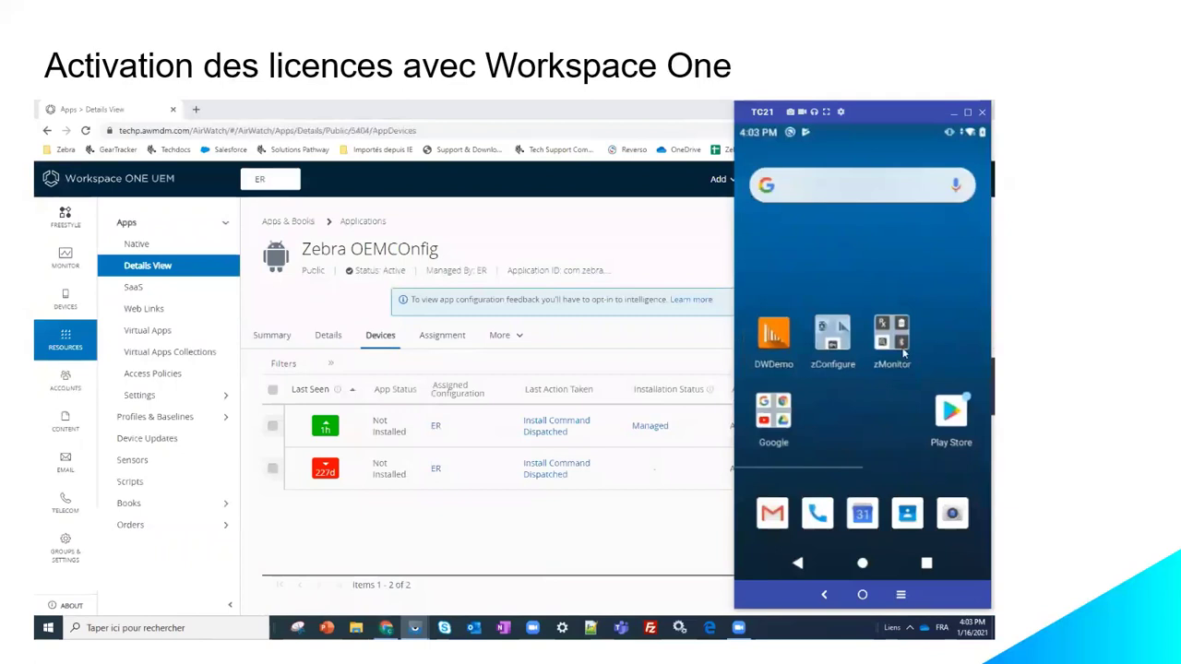
pyautogui.click(847, 345)
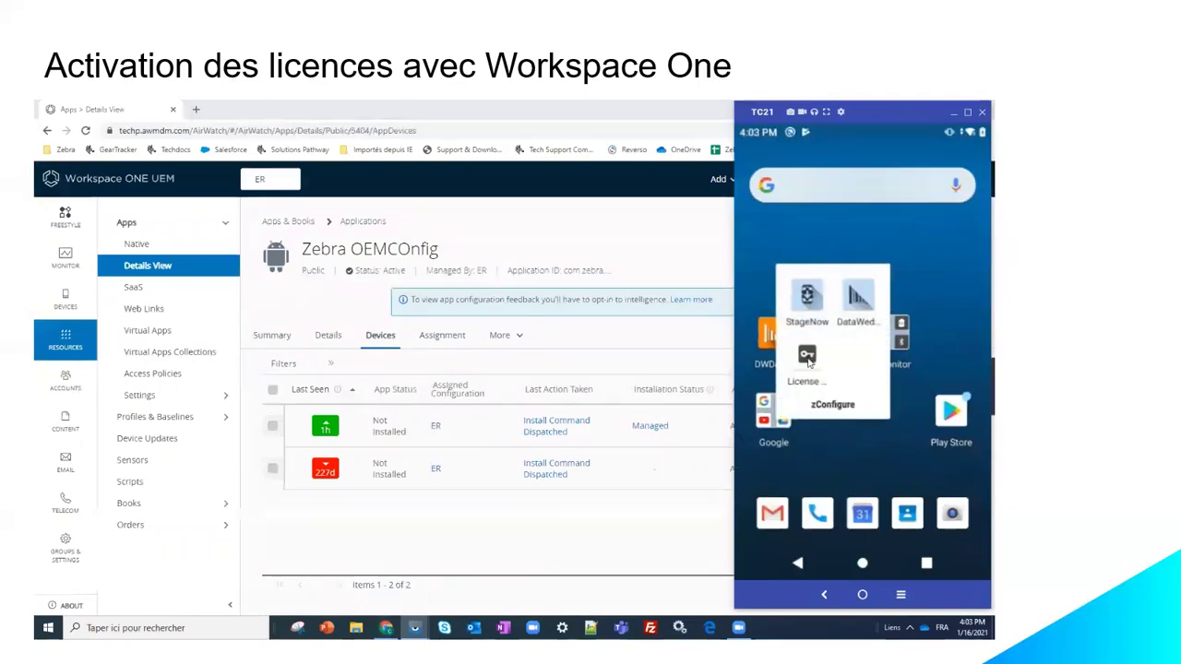
pyautogui.click(809, 361)
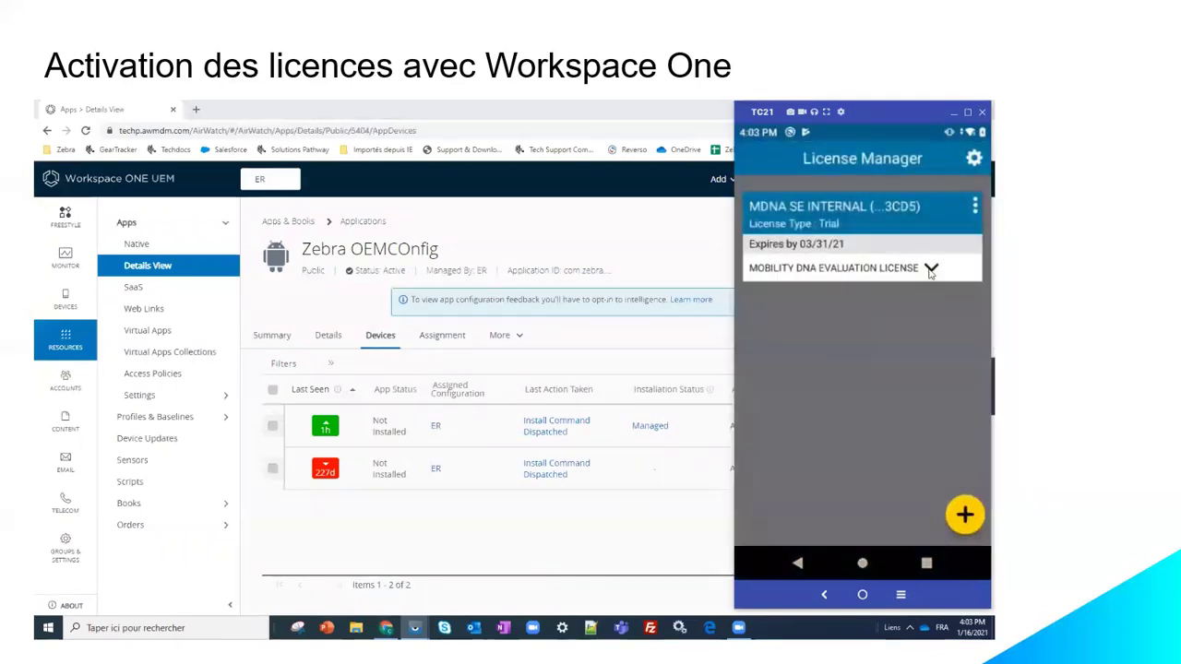
pyautogui.click(931, 268)
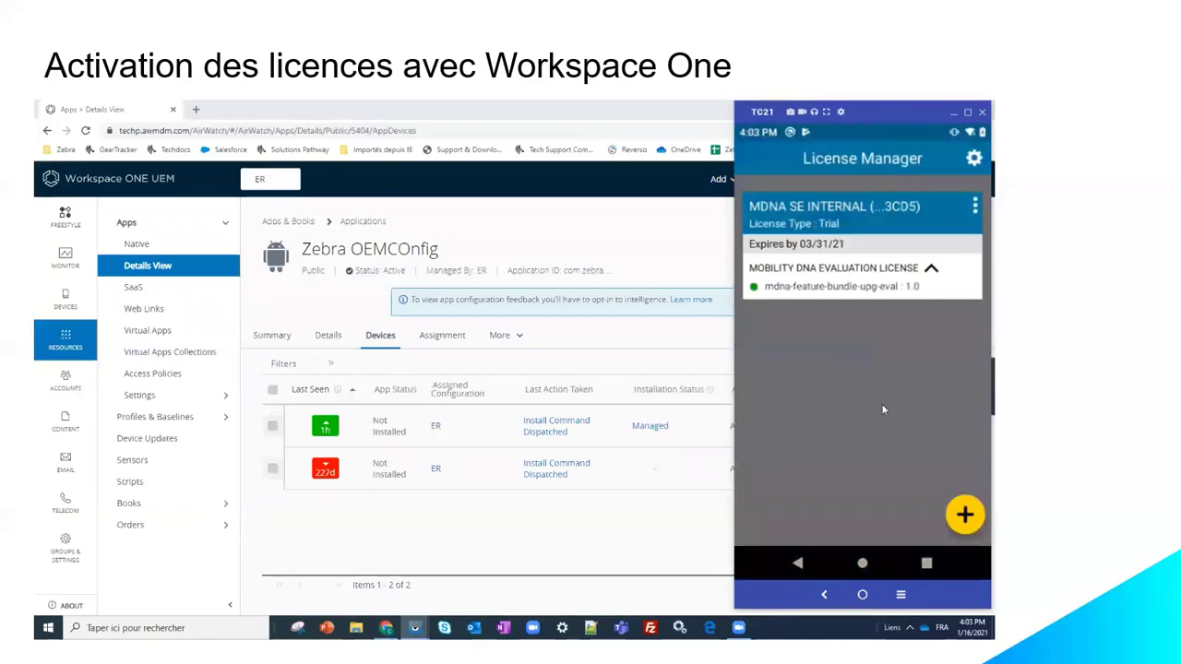
pyautogui.scroll(-1, 882, 410)
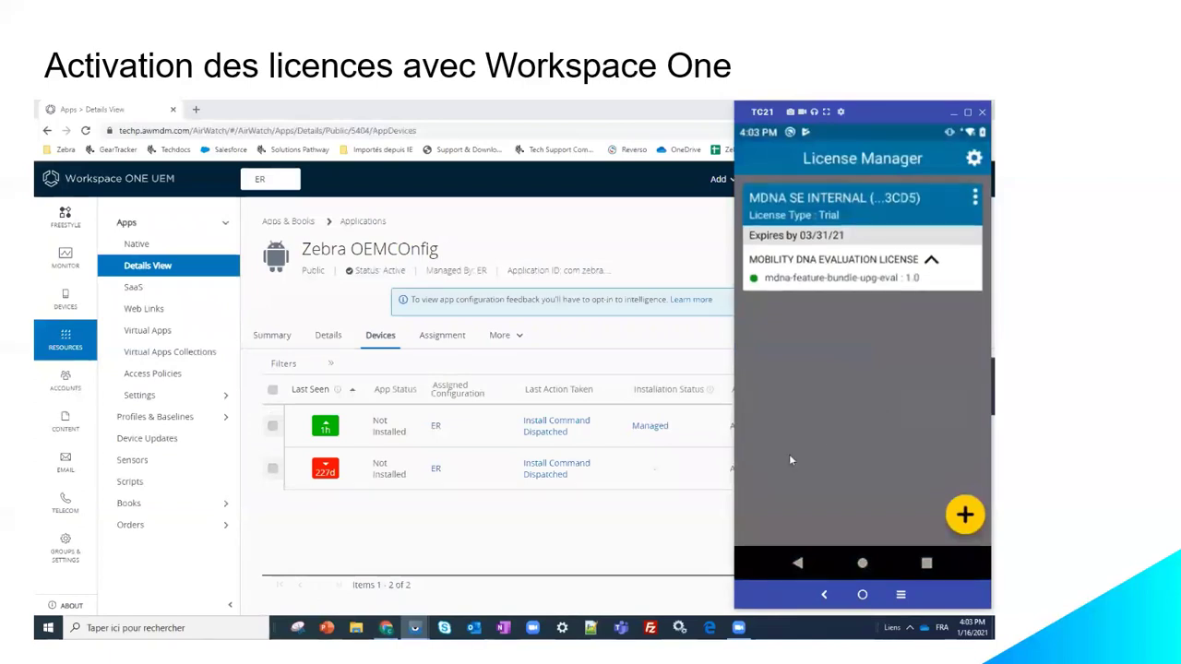